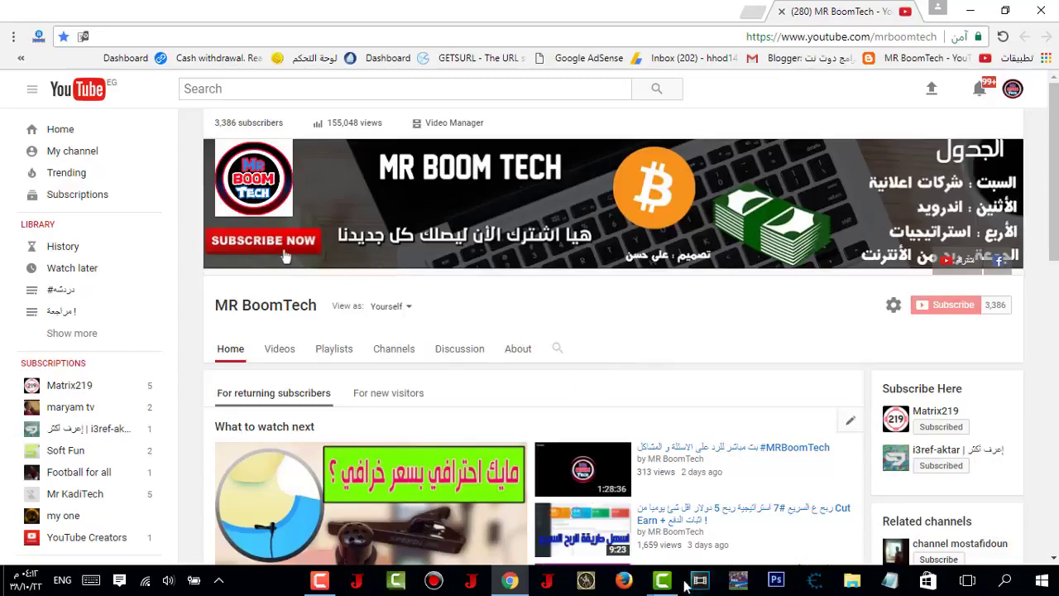
Switch to the Camtasia project and play the football clip on Track 1 up to about 11 seconds.
mouse_move(662, 579)
left_click(726, 528)
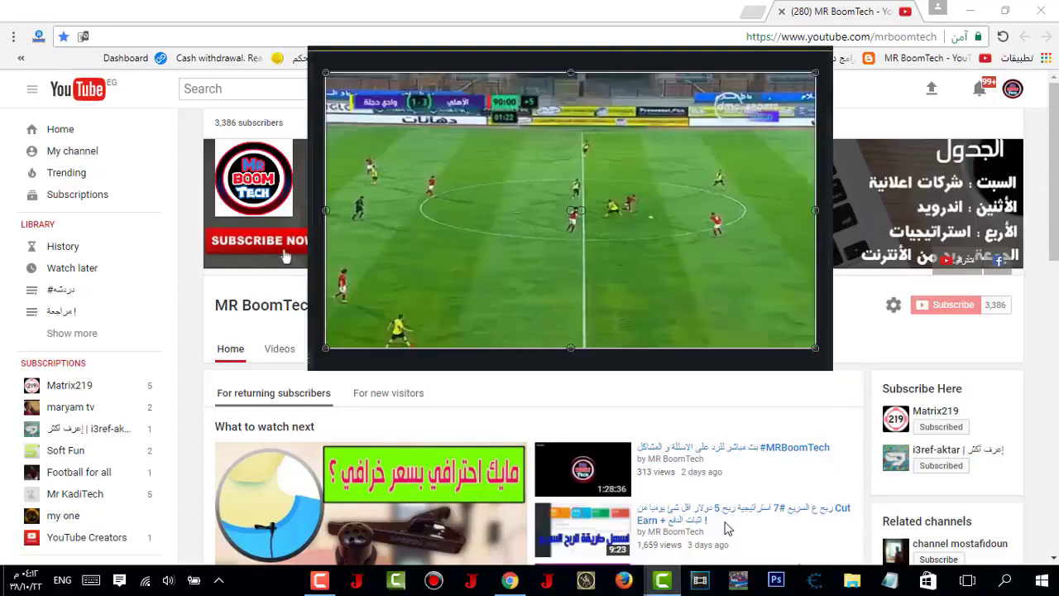
left_click_drag(226, 507, 162, 544)
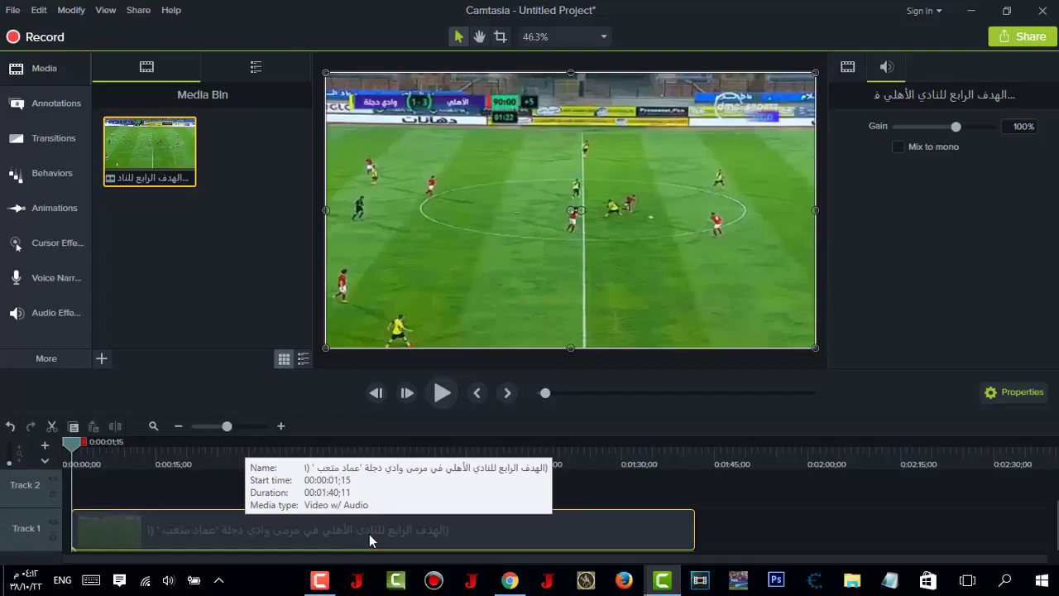
left_click(443, 396)
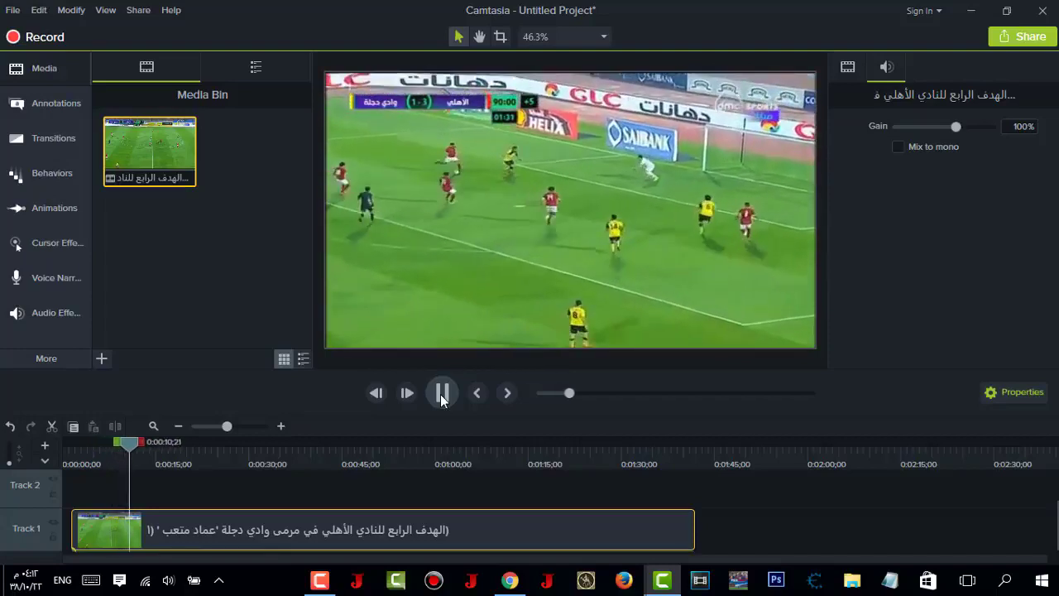
left_click(441, 394)
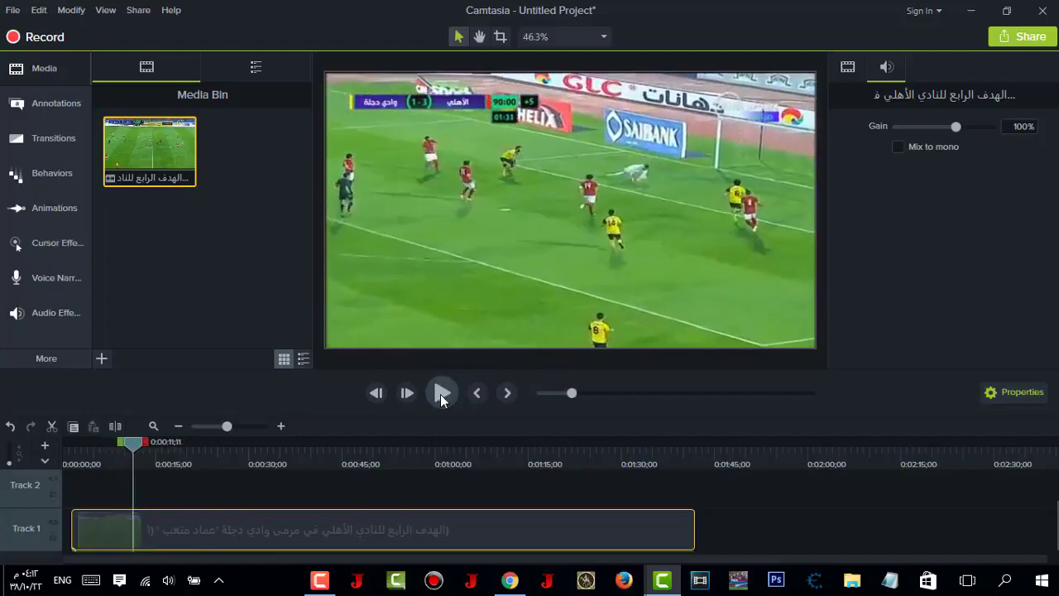
At 0:00:10;11, add a Zoom-n-Pan animation that zooms to 428% on the players in the lower-left part of the video frame.
left_click_drag(130, 452, 125, 451)
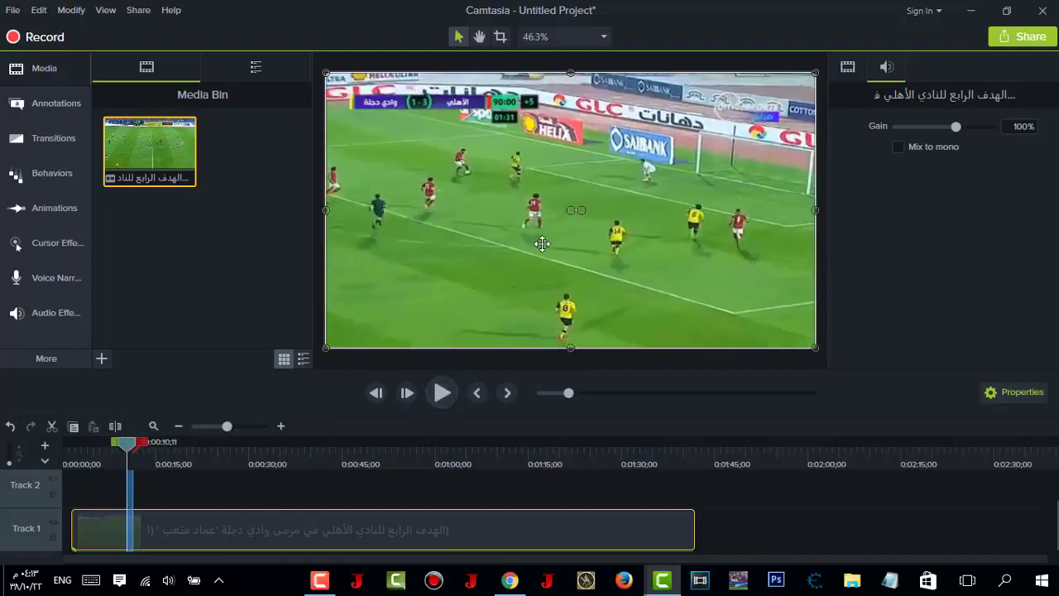
left_click(46, 213)
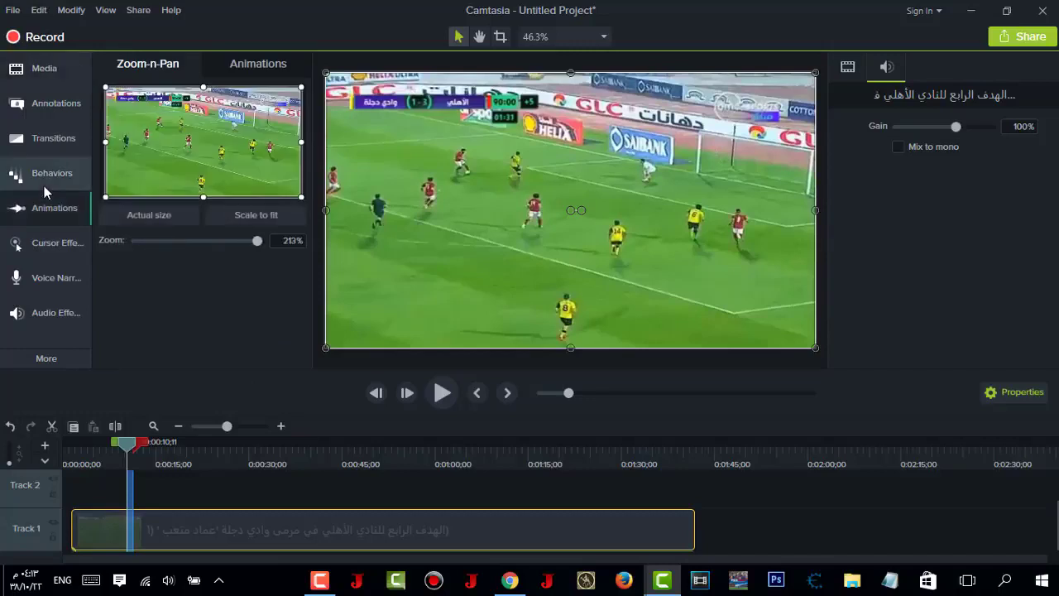
left_click_drag(302, 86, 158, 152)
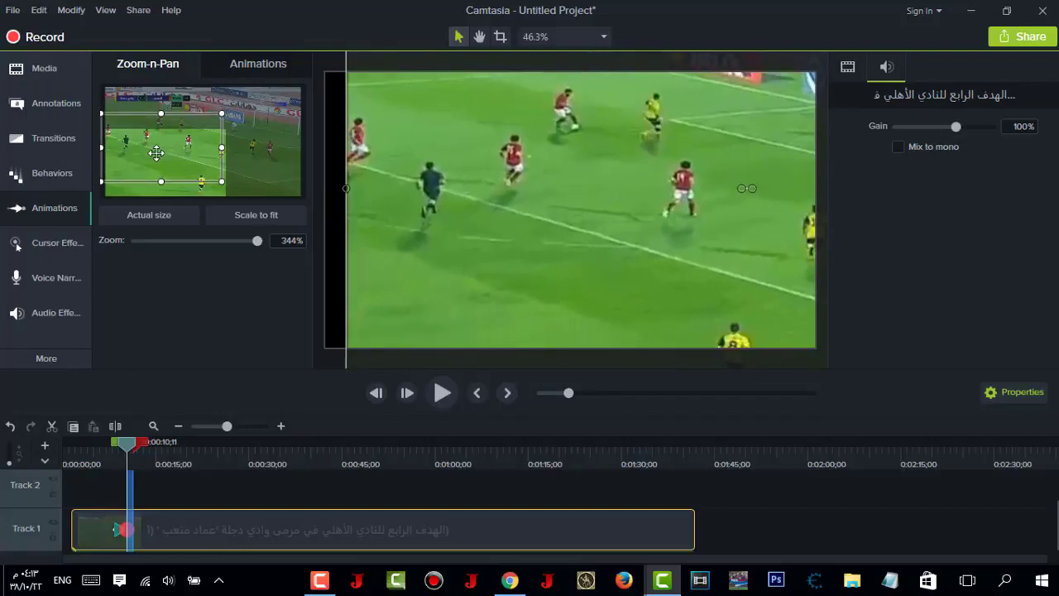
left_click_drag(223, 145, 167, 152)
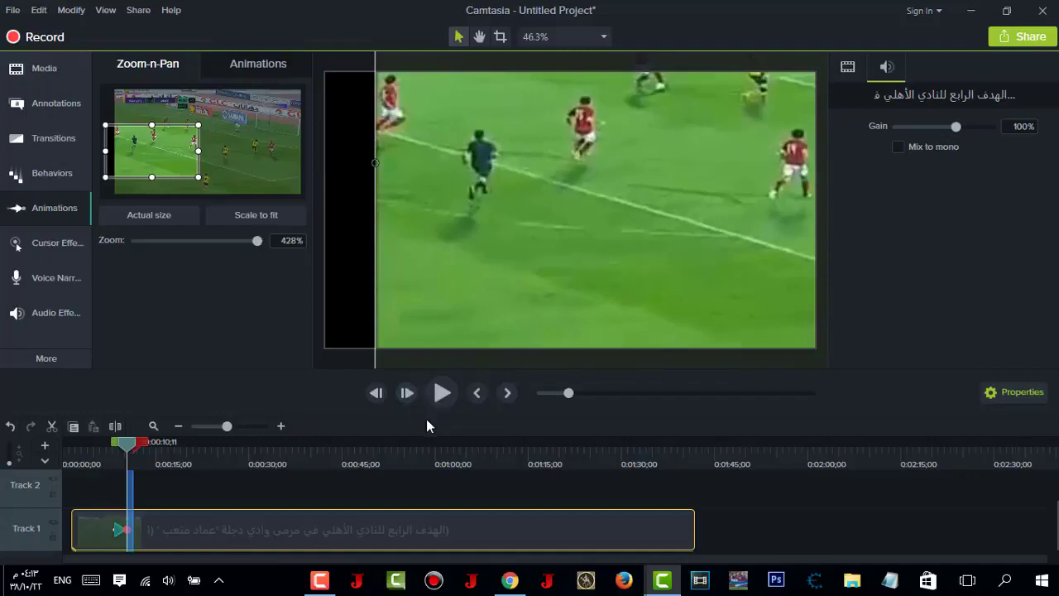
Play the clip on to 0:00:11;29 and add a zoom to 352% on the lower-right part of the video frame.
left_click(442, 394)
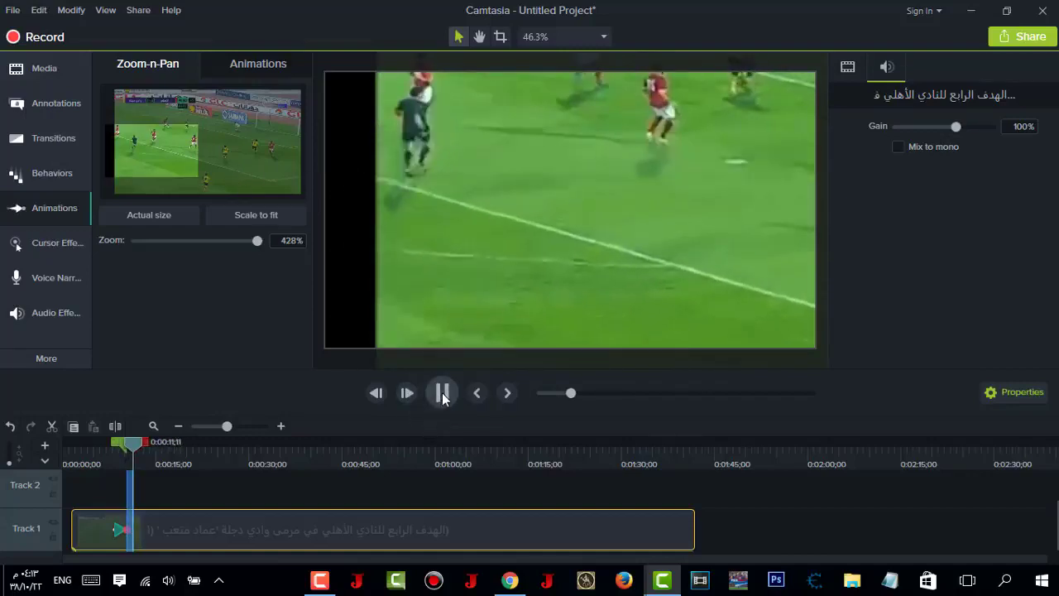
left_click(156, 149)
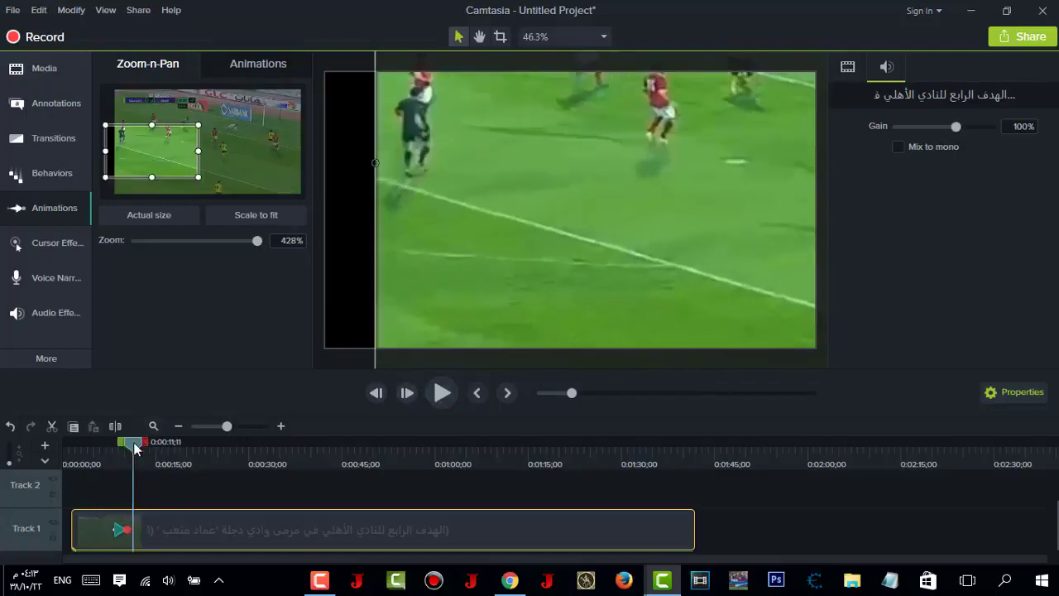
left_click(440, 394)
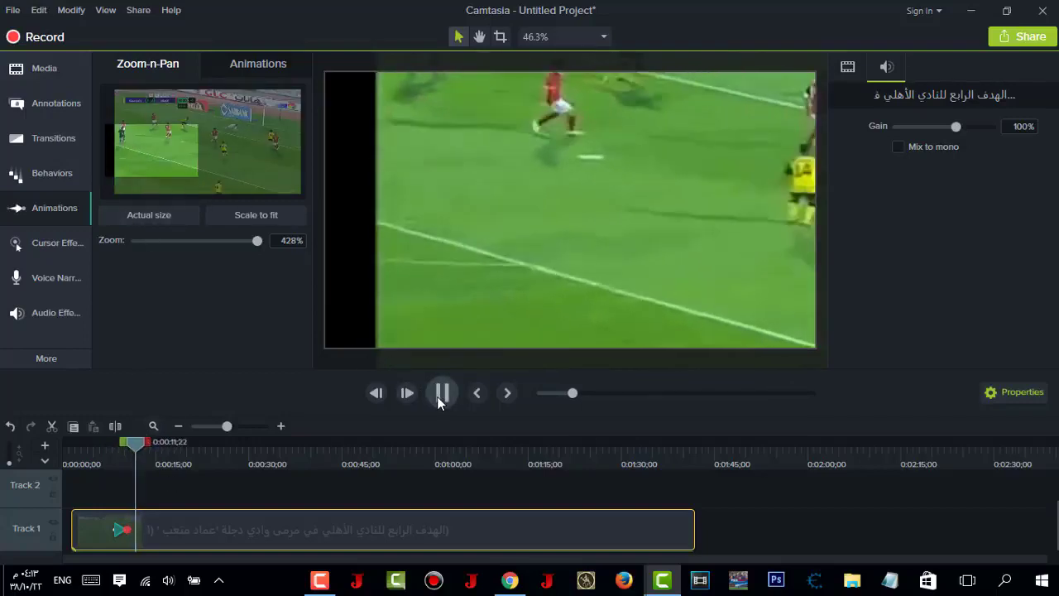
left_click(437, 397)
left_click_drag(169, 159, 274, 196)
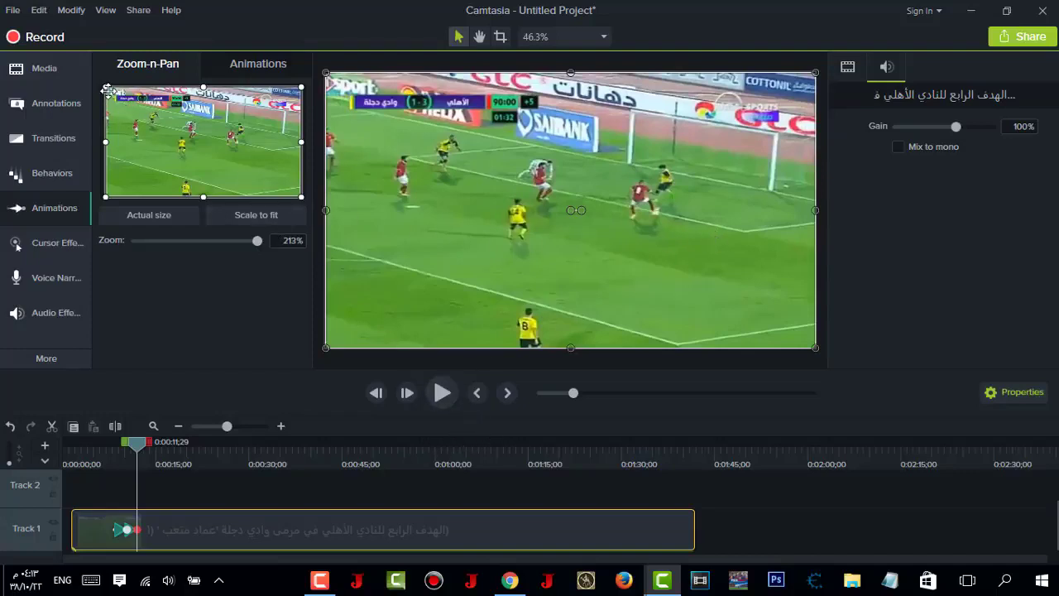
left_click_drag(104, 85, 213, 135)
Play on to 0:00:13;19 and add a zoom to 410% on the upper-left part of the frame, around the scoreboard.
left_click(439, 394)
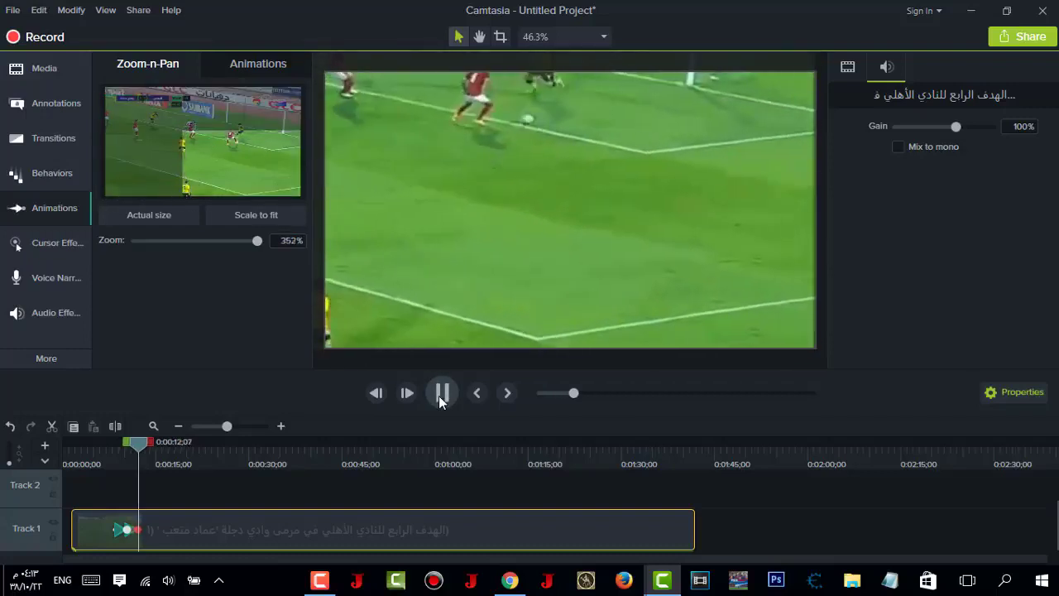
left_click(440, 396)
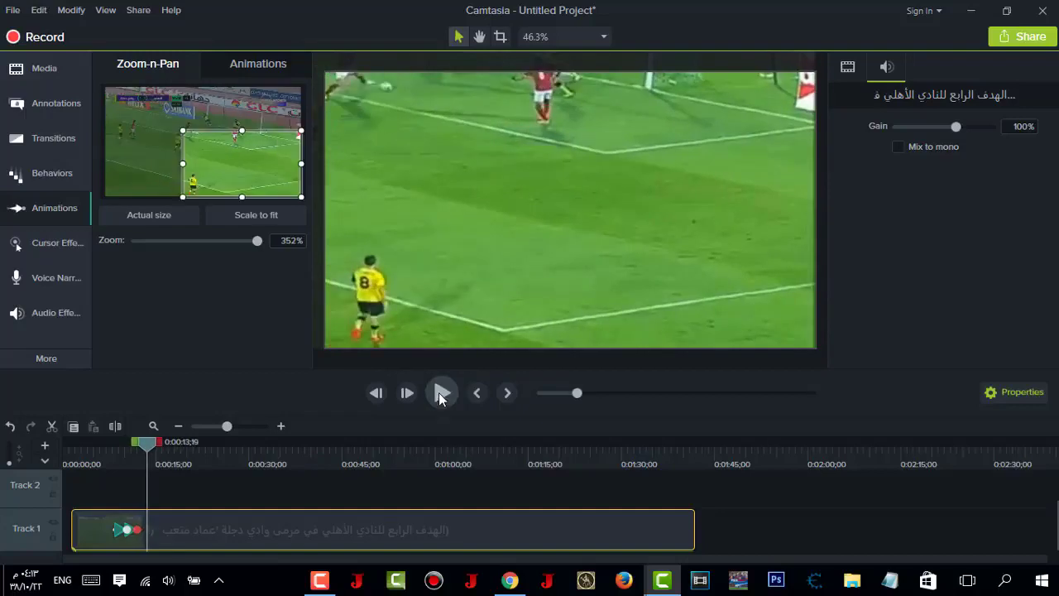
left_click_drag(183, 132, 106, 88)
left_click_drag(300, 197, 242, 168)
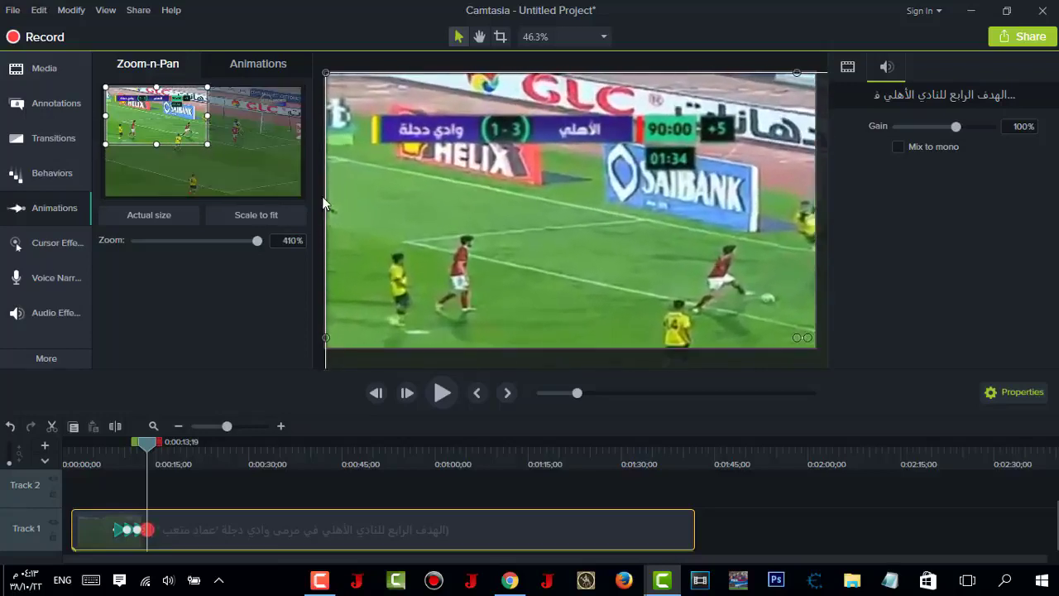
Play on to 0:00:15;06 and add a zoom to 289% covering the penalty area and the lower middle of the frame.
left_click(453, 392)
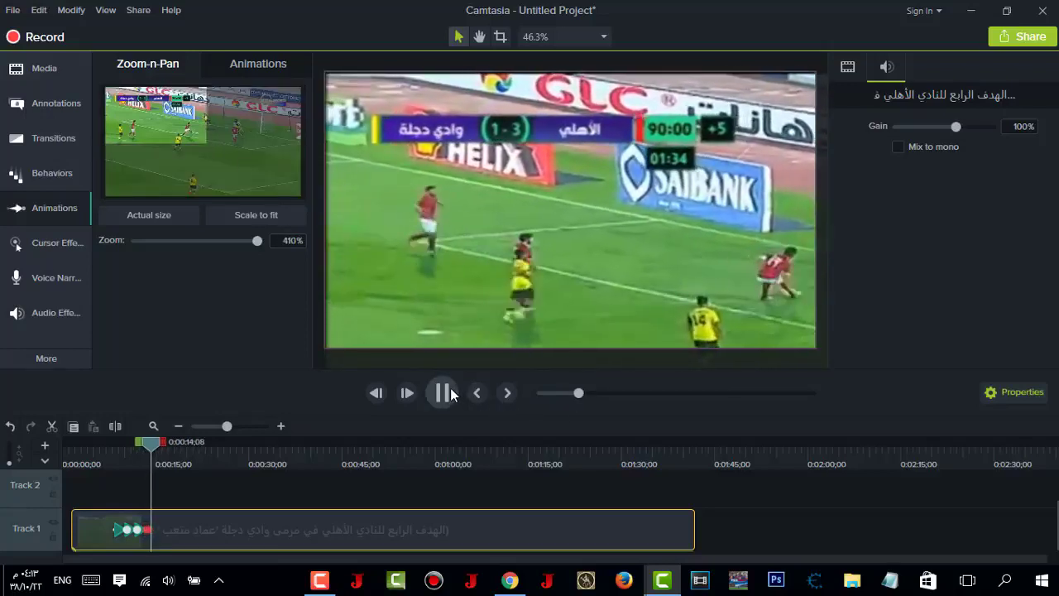
left_click(450, 393)
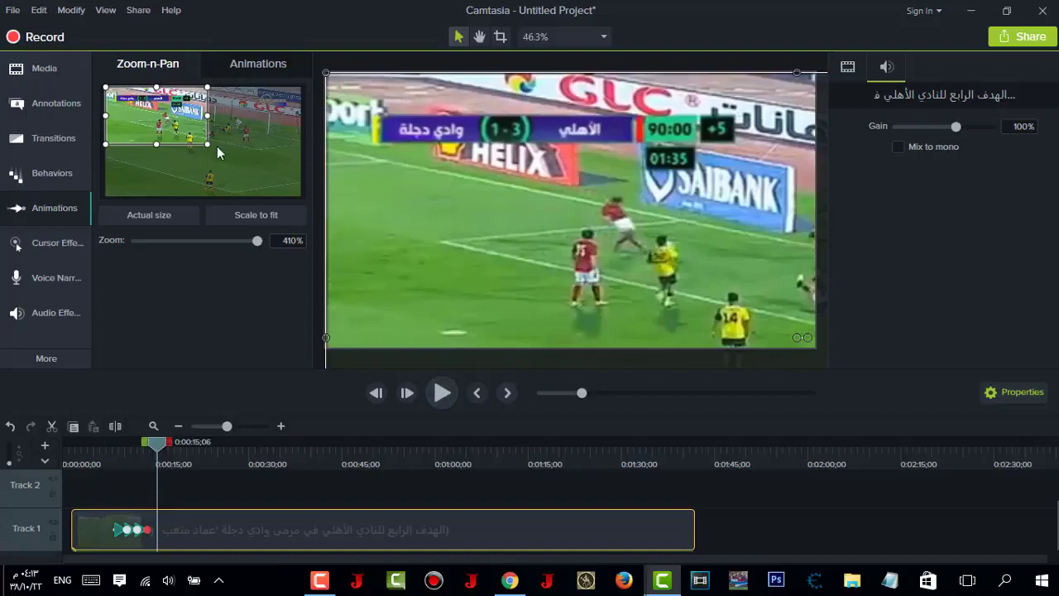
left_click_drag(187, 137, 282, 201)
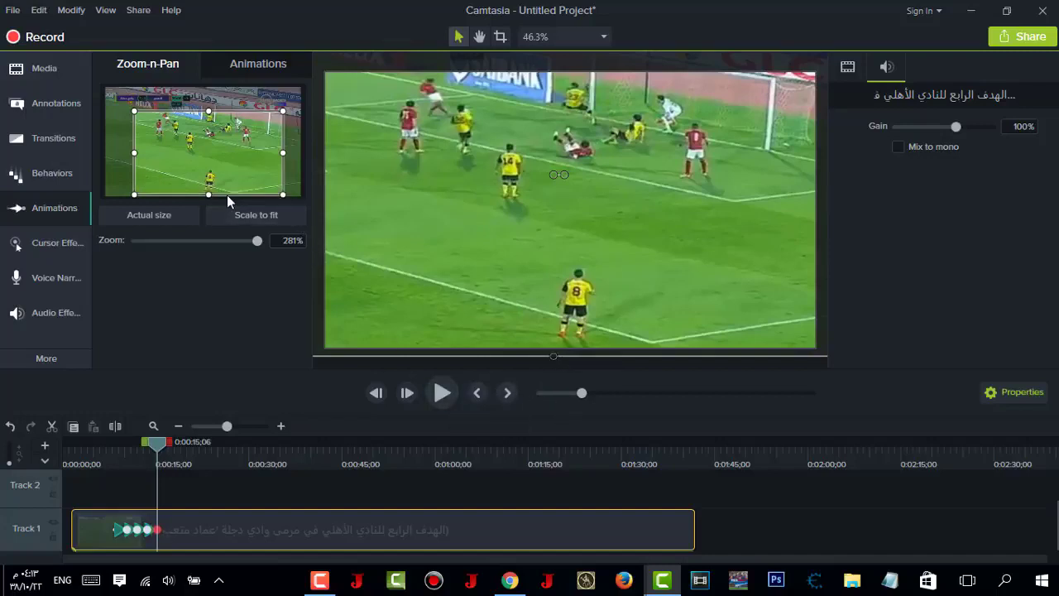
left_click_drag(208, 196, 209, 193)
Play on to 0:00:17;10 and zoom back out to the full video frame at 213%.
left_click(445, 392)
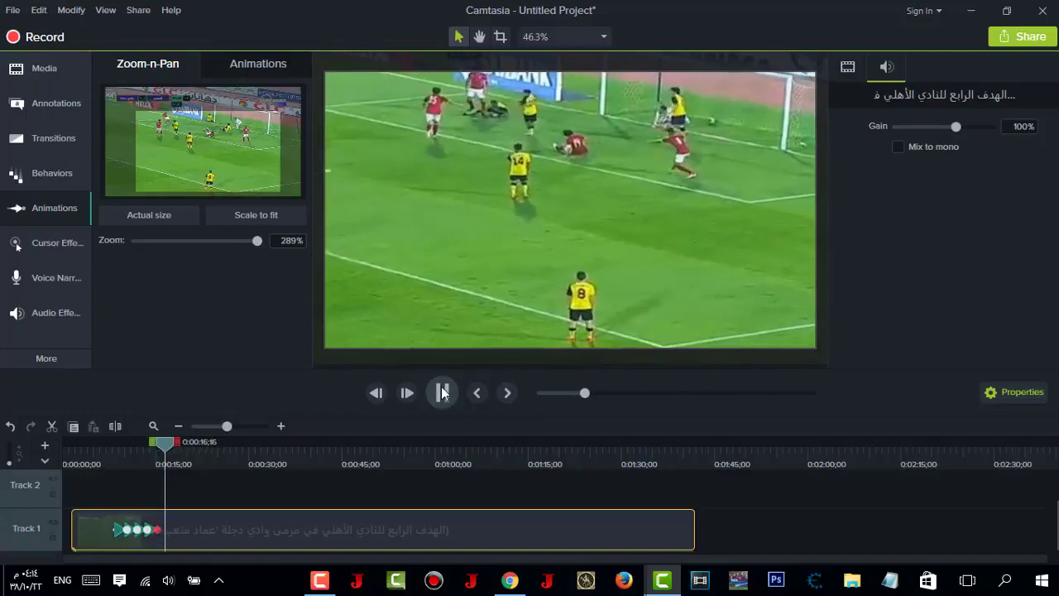
left_click(441, 392)
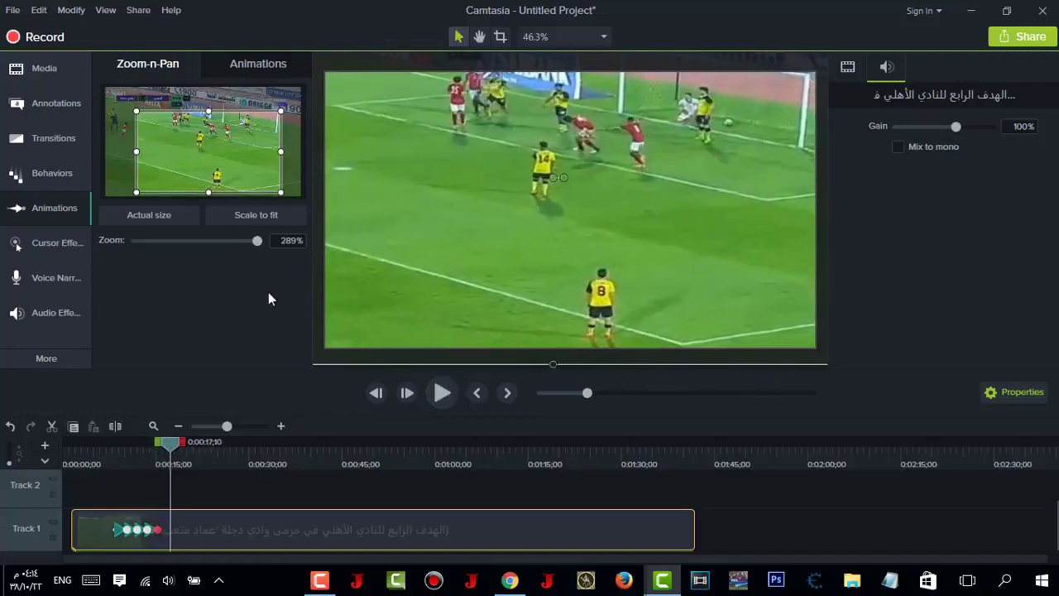
mouse_move(233, 172)
left_mouse_down()
mouse_move(203, 148)
mouse_move(300, 198)
left_mouse_up()
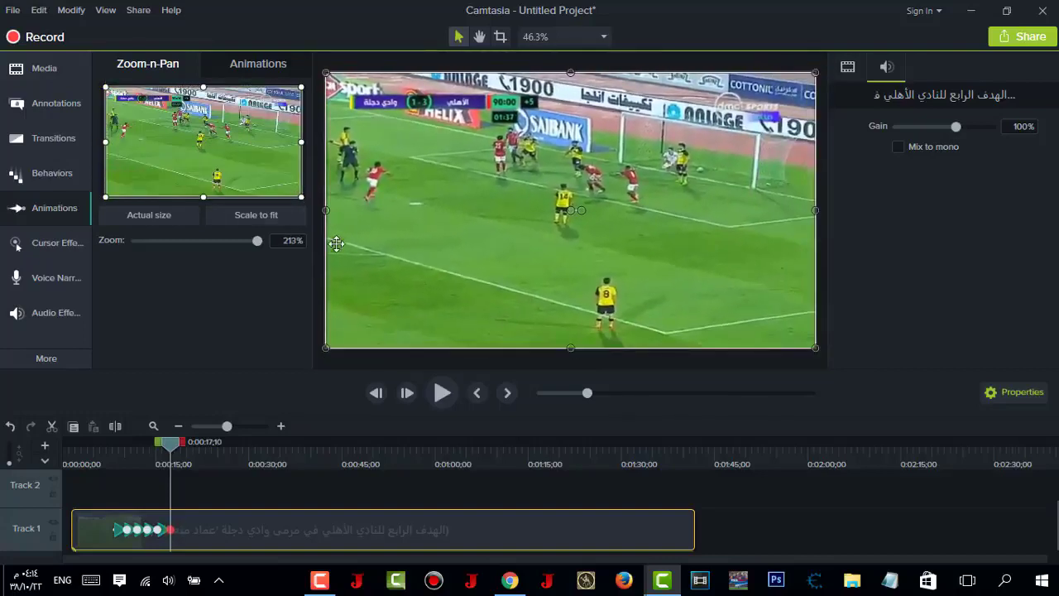
Set the playhead to 0:00:19;06 and add a zoom to 473% on the spectators in the lower-right corner of the frame.
left_click(450, 400)
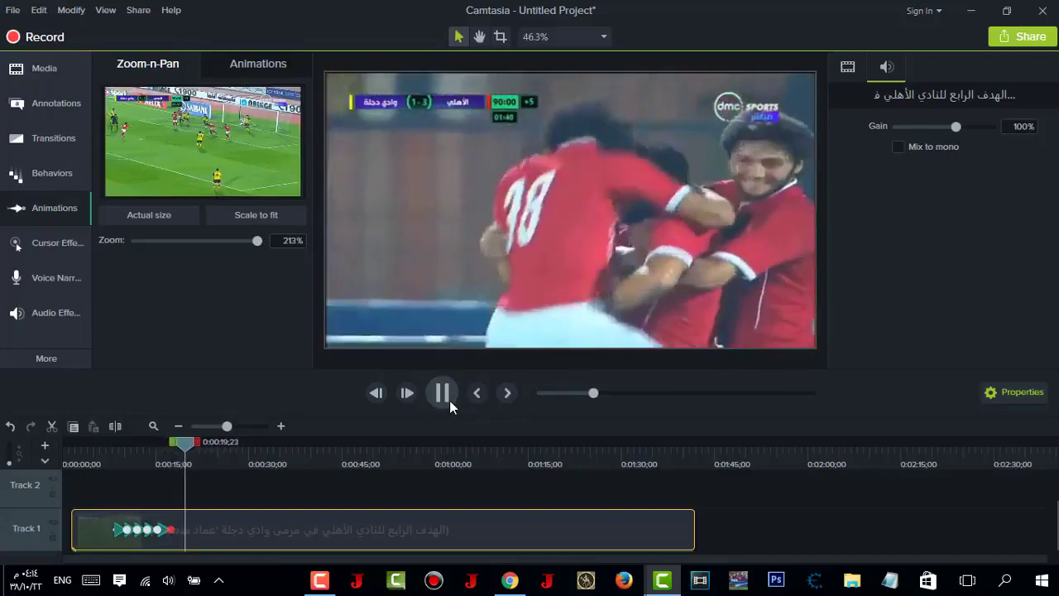
left_click(450, 399)
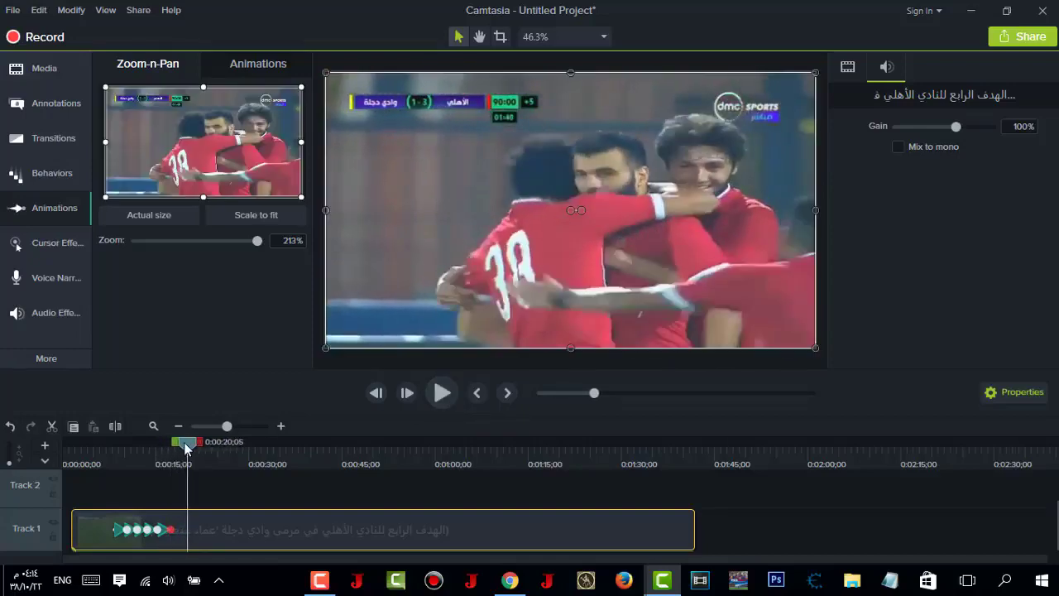
left_click_drag(186, 447, 176, 445)
left_click(438, 392)
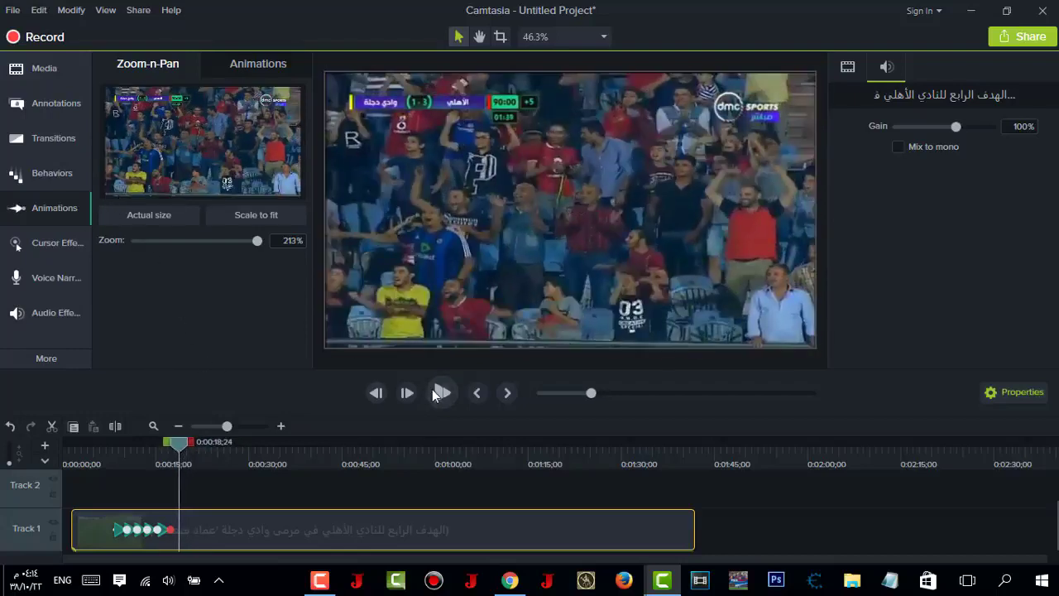
left_click(440, 393)
left_click_drag(100, 86, 217, 149)
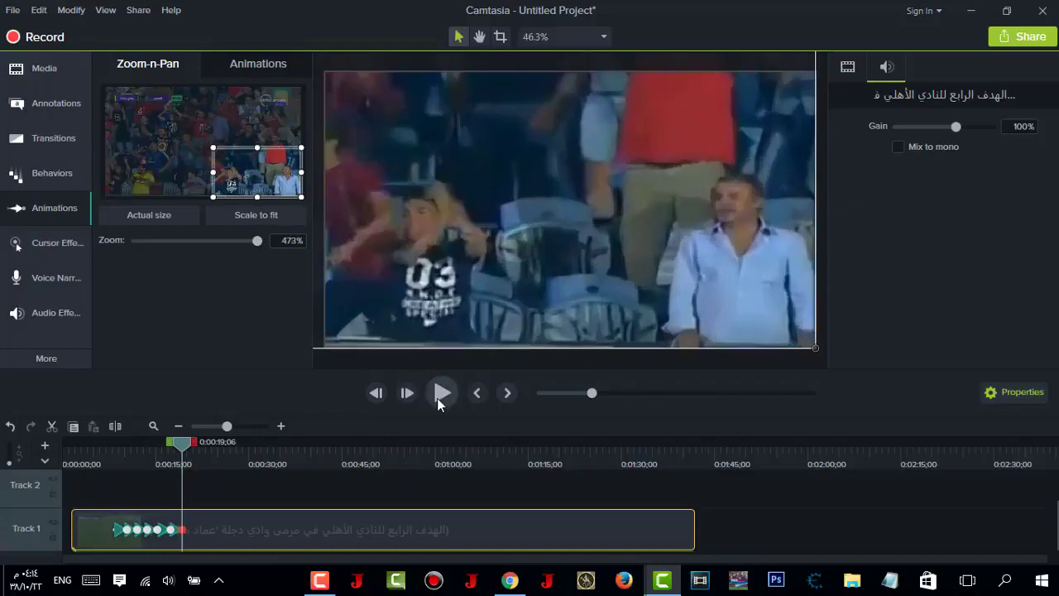
Play on to 0:00:44;22 and pan the 473% zoom area up and left, between the outfield player's leg and the crouching goalkeeper.
left_click(438, 394)
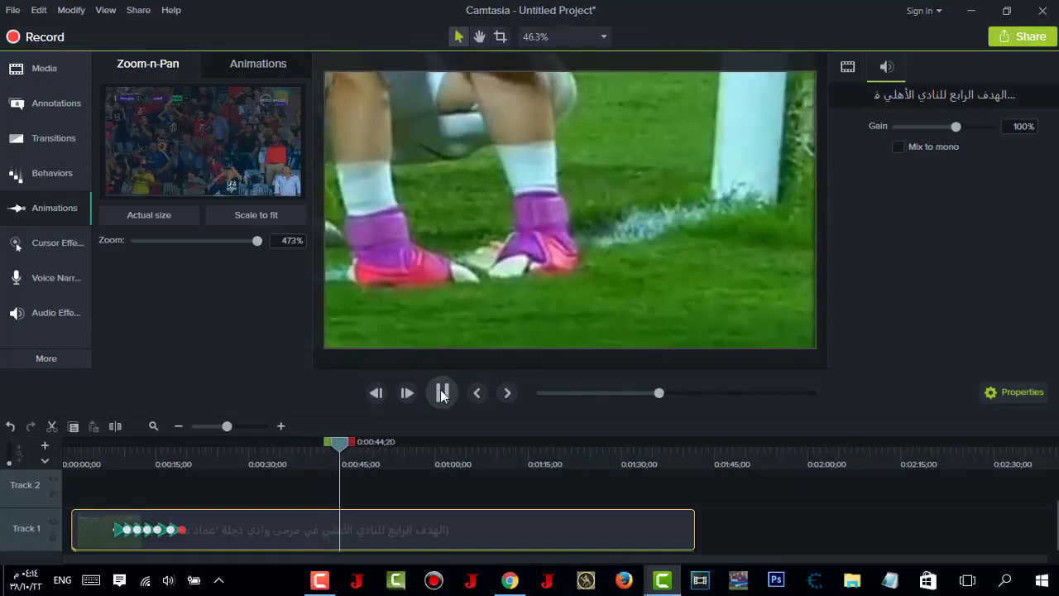
left_click(442, 394)
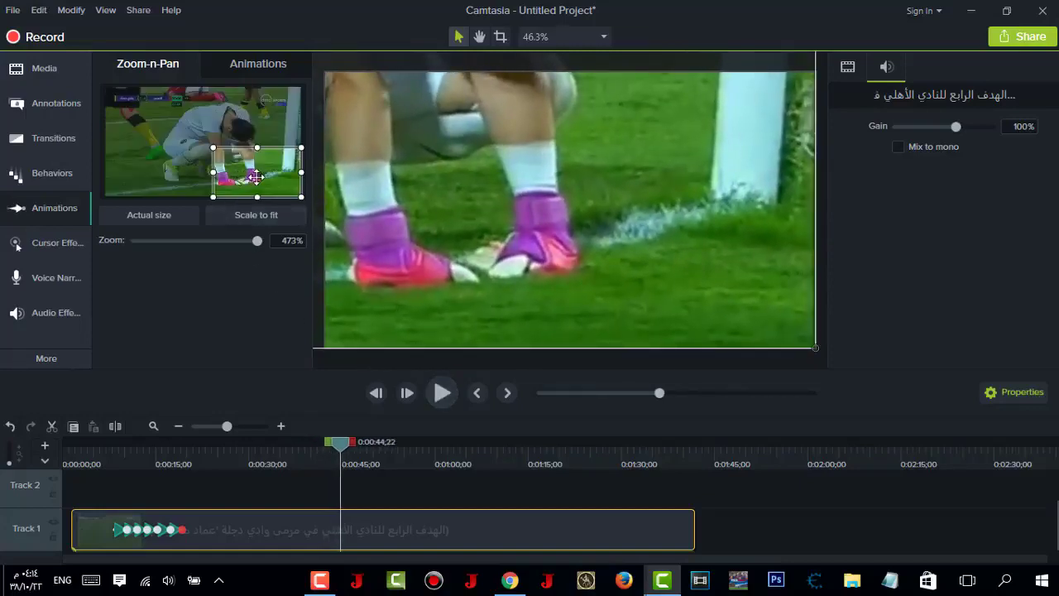
left_click_drag(258, 177, 202, 148)
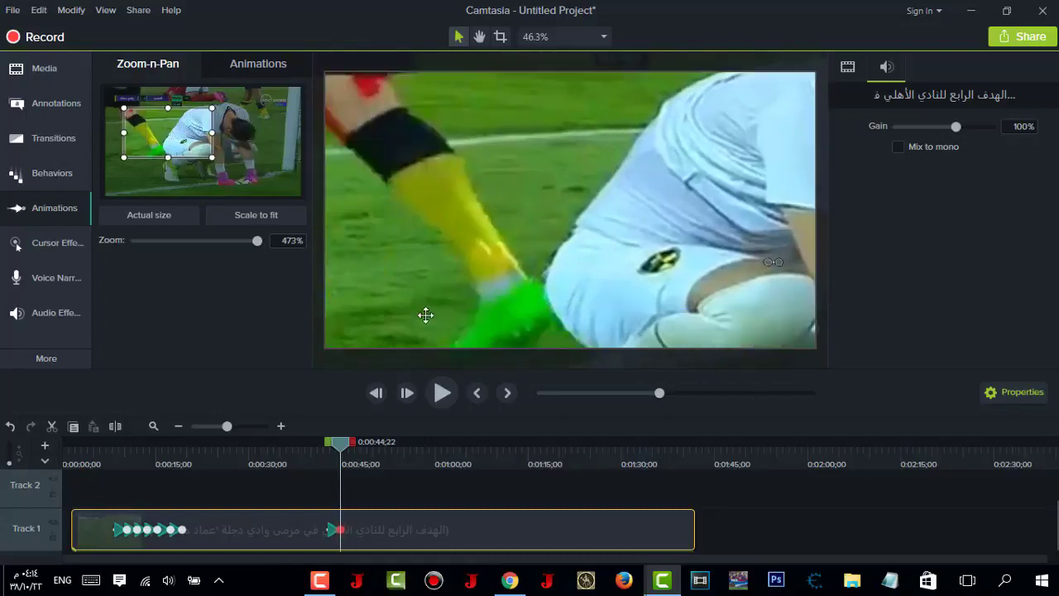
Play on to about 47 seconds and pan the zoom area down and right, over the lower middle of the two men's close-up.
left_click(457, 395)
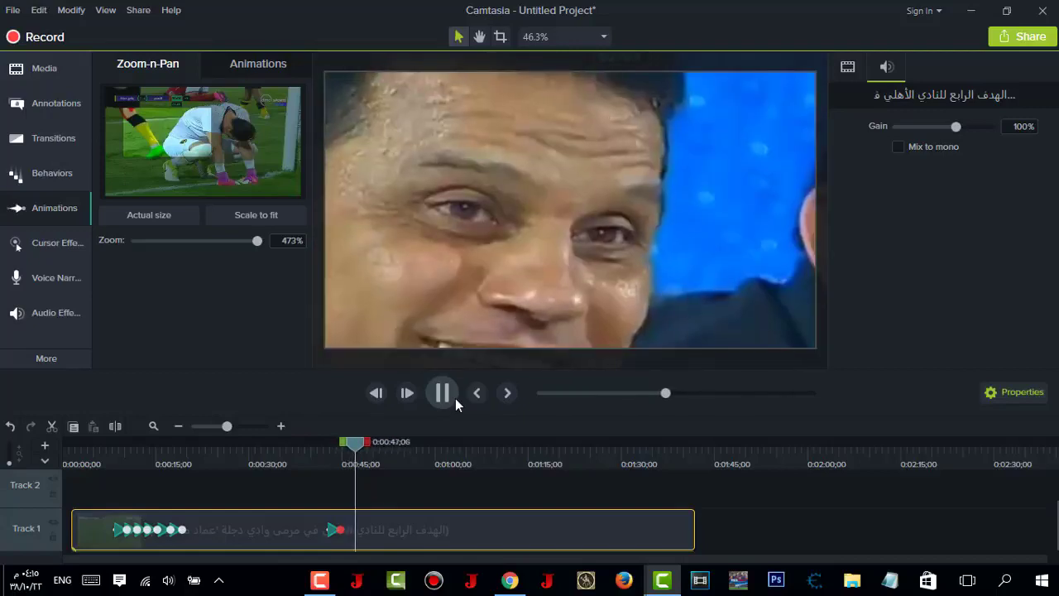
left_click(455, 398)
left_click_drag(192, 150, 235, 180)
Play on to 0:00:57;13 and widen the zoom area to 306% around the player with the ball.
left_click(435, 402)
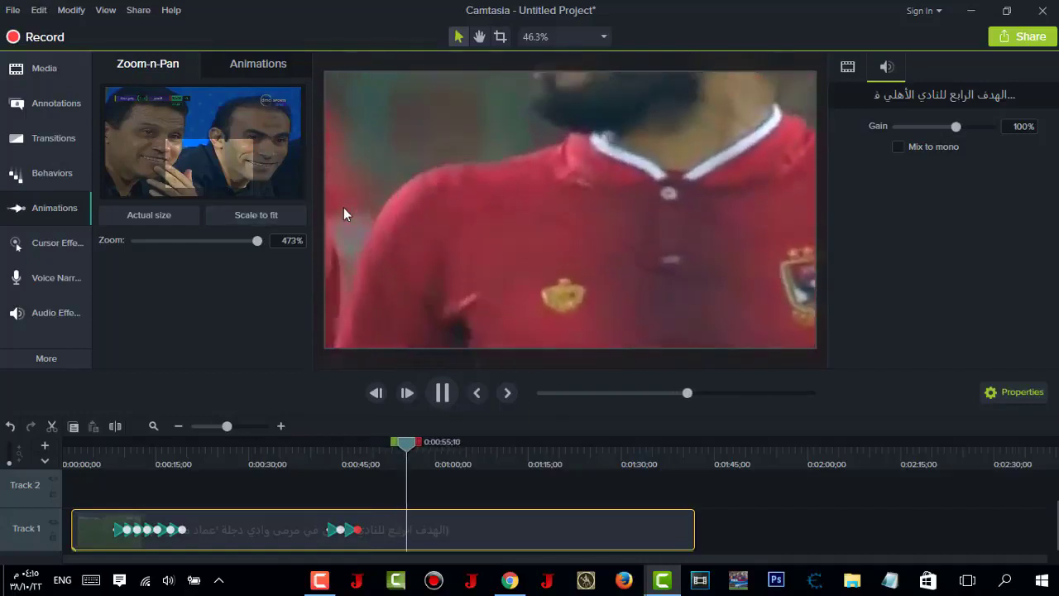
left_click(445, 390)
left_click_drag(221, 180, 261, 191)
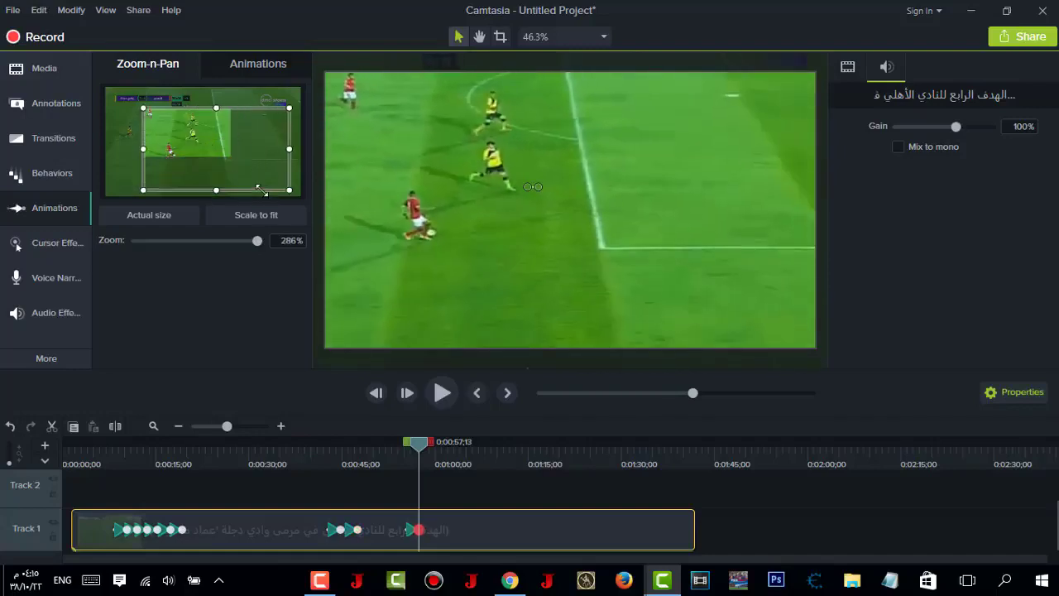
Play on to 0:01:02;05 and tighten the zoom to 371% on the goalkeeper and the nearest players.
left_click(446, 396)
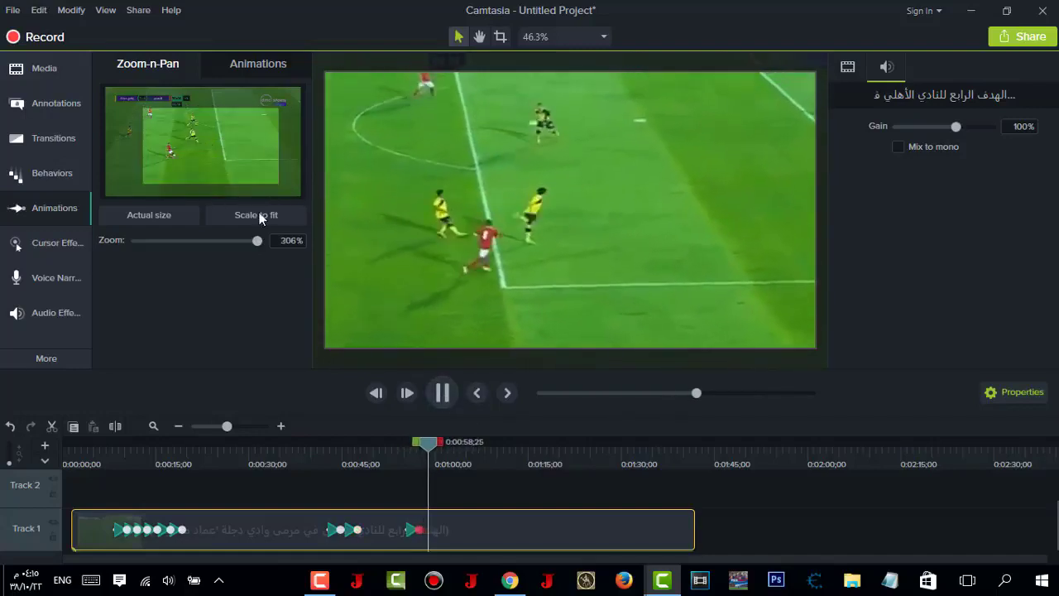
left_click(444, 393)
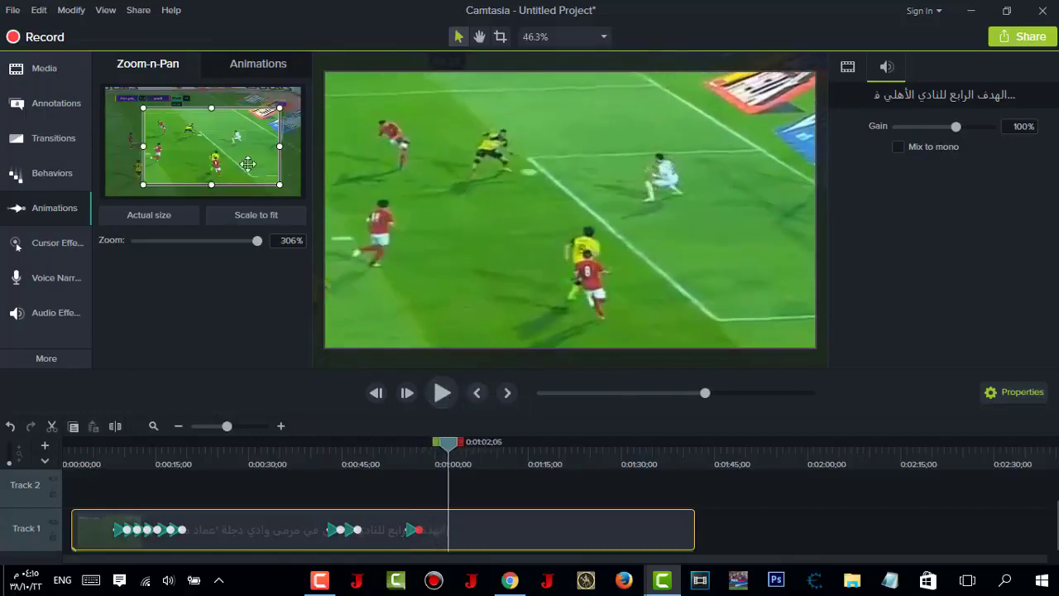
left_click_drag(143, 108, 165, 123)
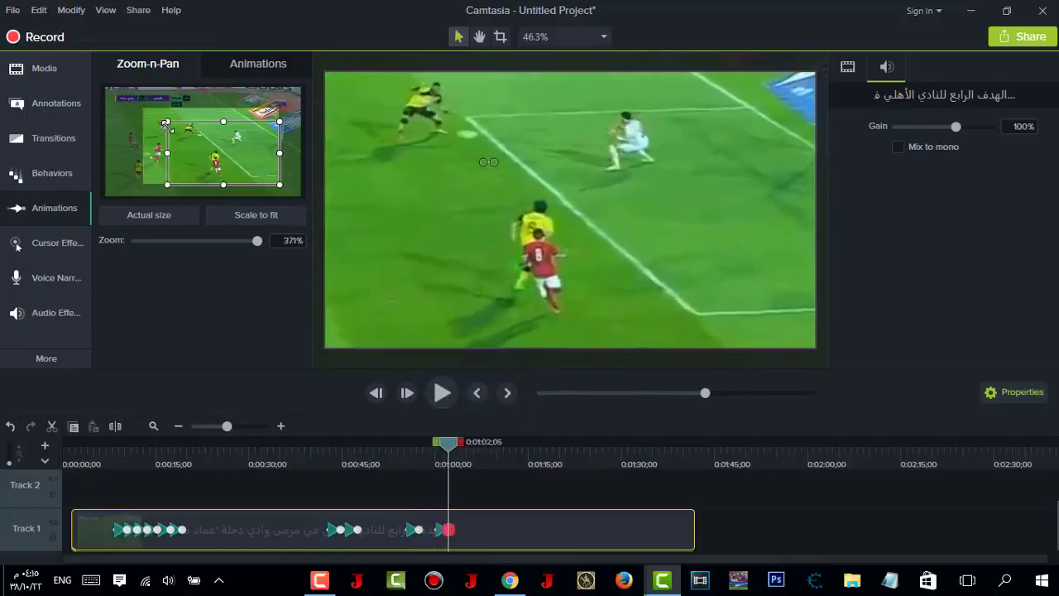
Play on to 0:01:03;15 and pan the 371% zoom area up and left, over the goalkeeper and part of the scoreboard.
left_click(443, 393)
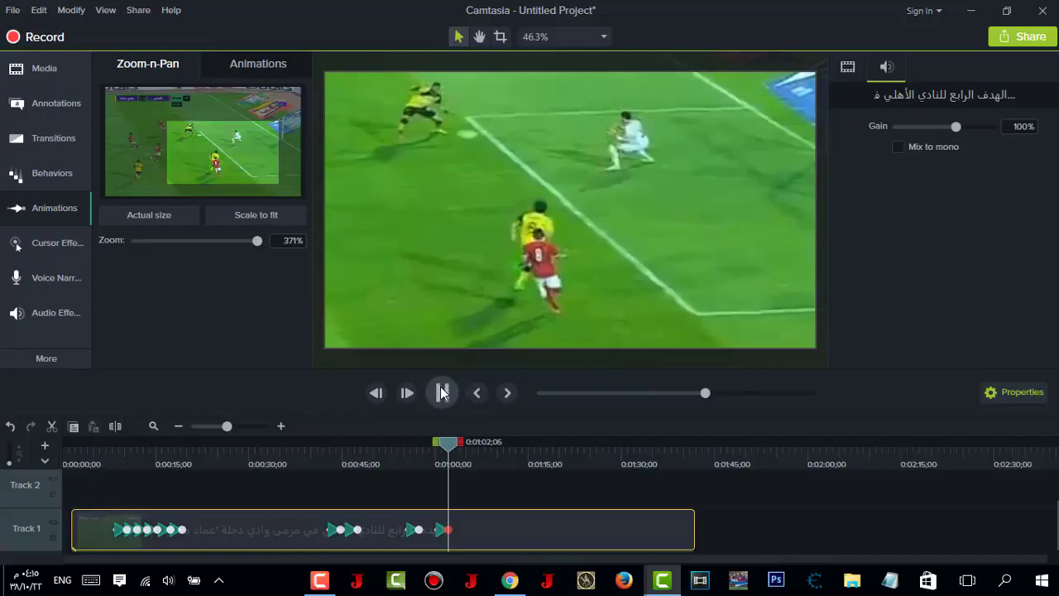
left_click(441, 393)
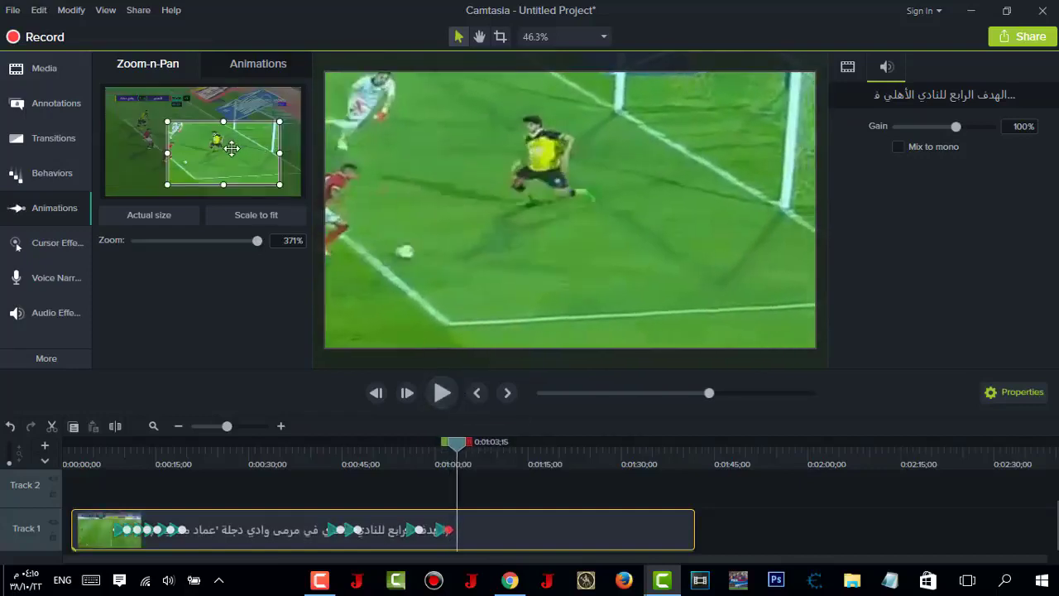
left_click_drag(216, 157, 177, 131)
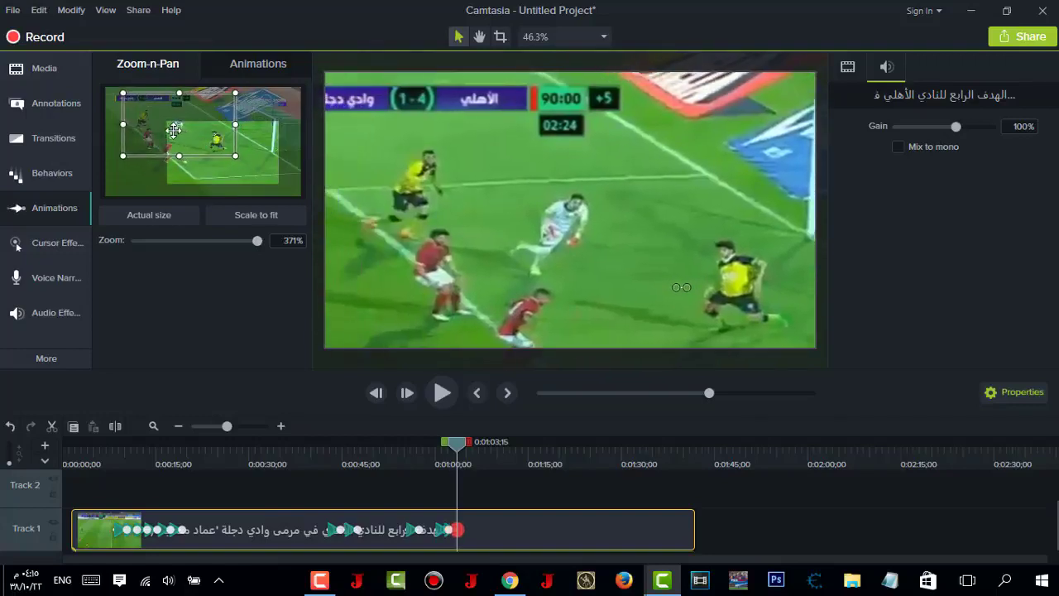
Play on to 0:01:05;08 and tighten the zoom to 545% on the scoreboard.
left_click(441, 395)
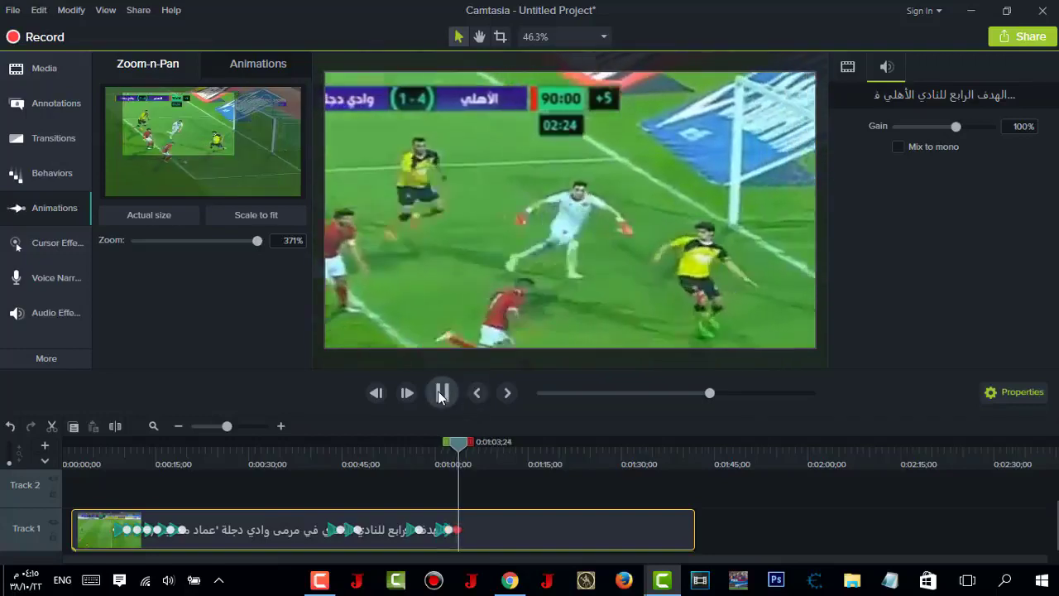
left_click(441, 395)
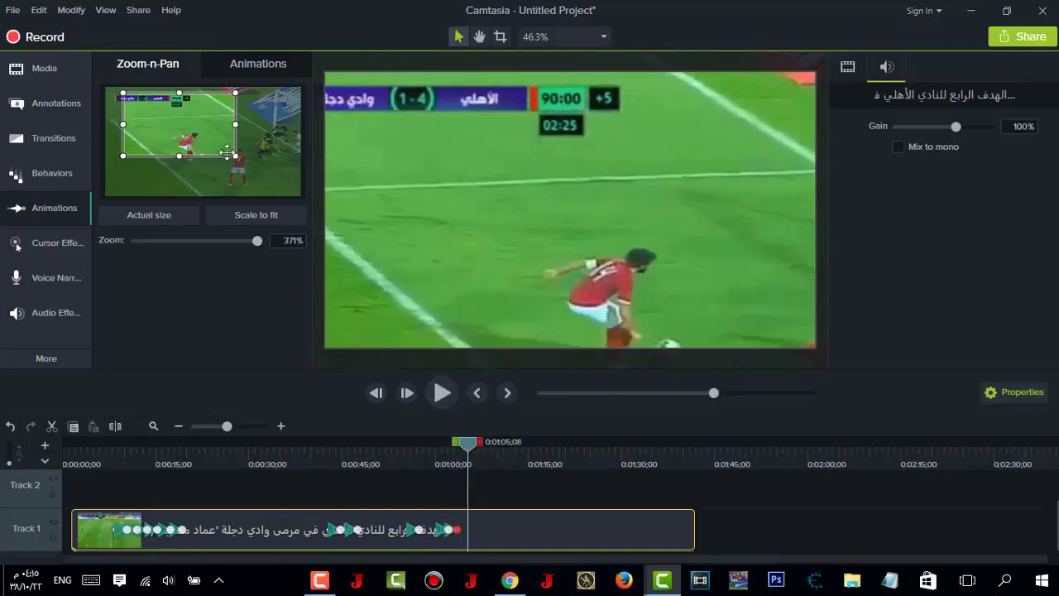
left_click_drag(235, 155, 197, 134)
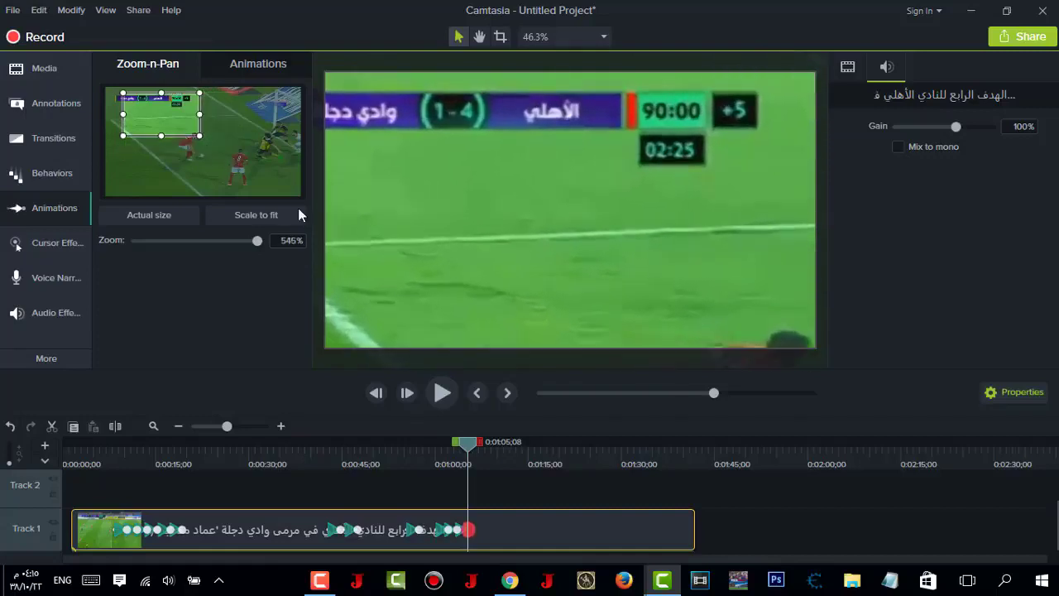
Preview the playback, return the playhead to about 0:01:05 and place the 371% zoom area over the goalmouth at the frame's right edge.
left_click(437, 394)
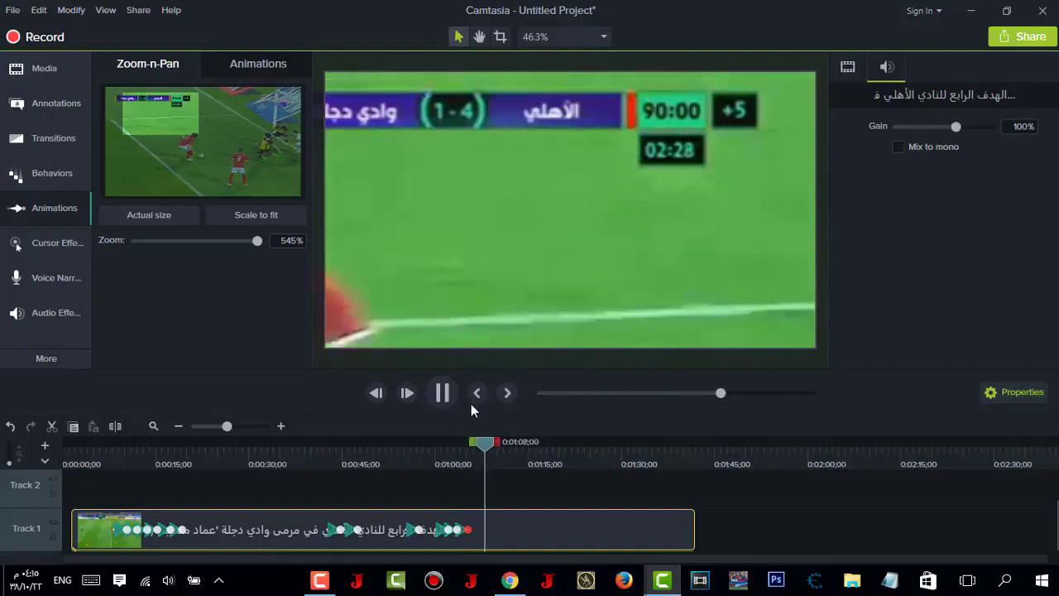
left_click(442, 393)
left_click_drag(494, 446, 468, 445)
left_click_drag(172, 125, 247, 171)
Play on to 0:01:07;23 and pan the view to the frame's upper-right corner, resizing the clip slightly to align with the canvas edges.
left_click(450, 398)
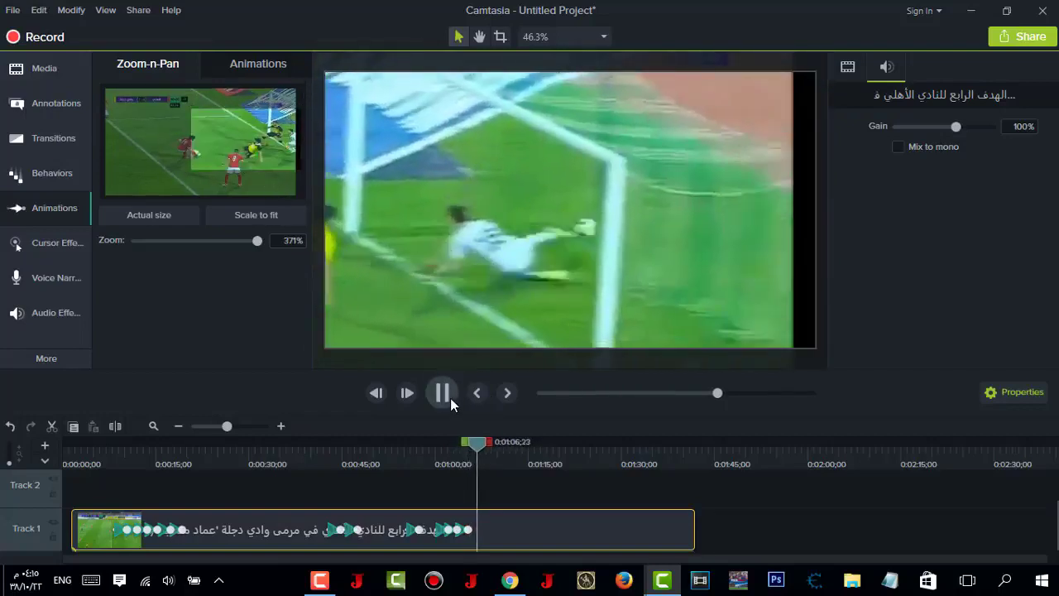
left_click(449, 397)
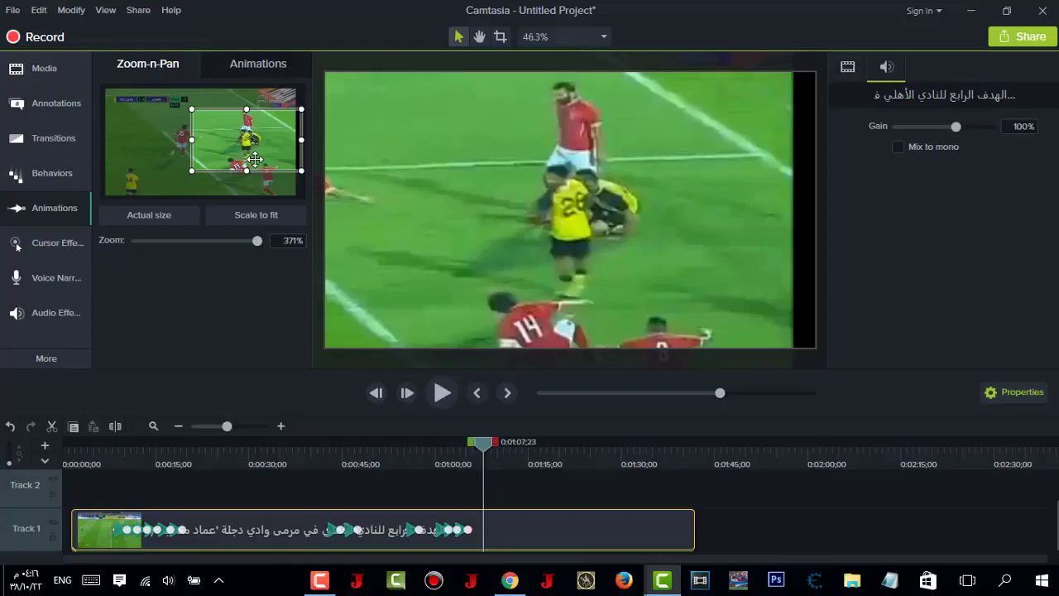
left_click_drag(255, 159, 251, 130)
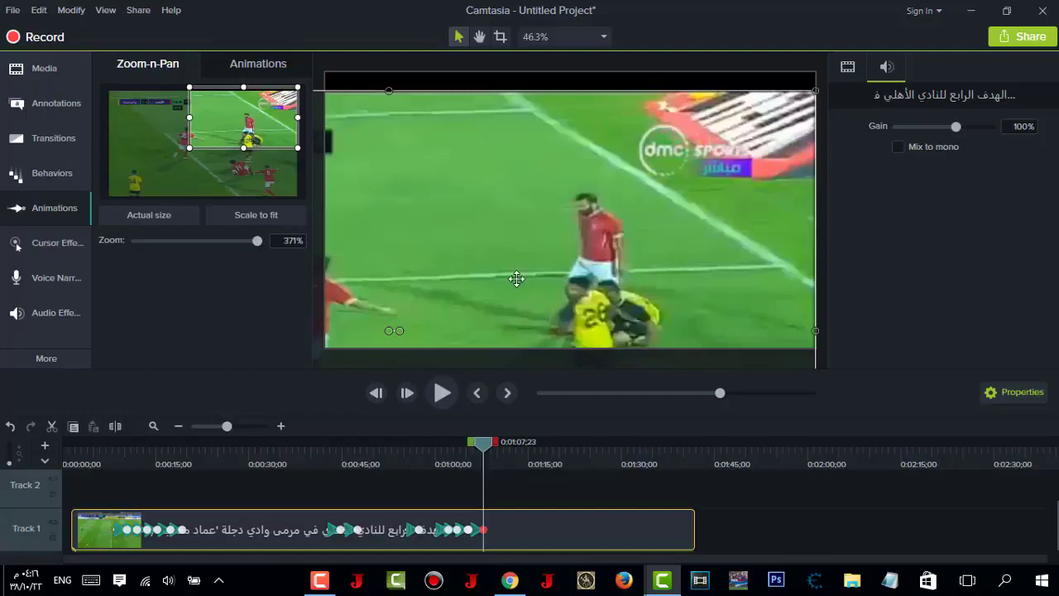
left_click_drag(596, 253, 607, 236)
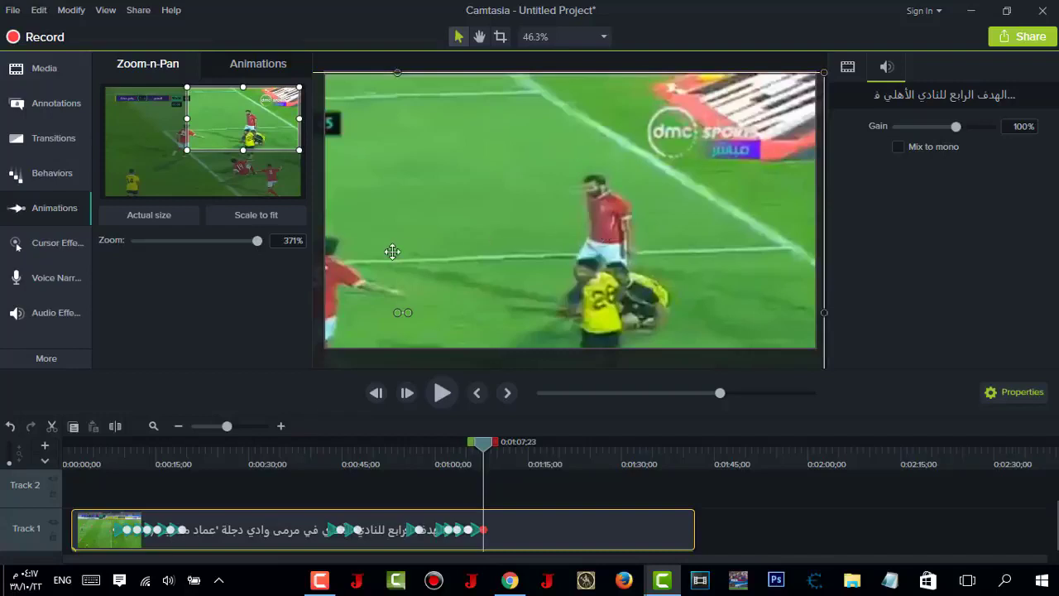
mouse_move(825, 313)
left_mouse_down()
mouse_move(809, 311)
mouse_move(819, 314)
left_mouse_up()
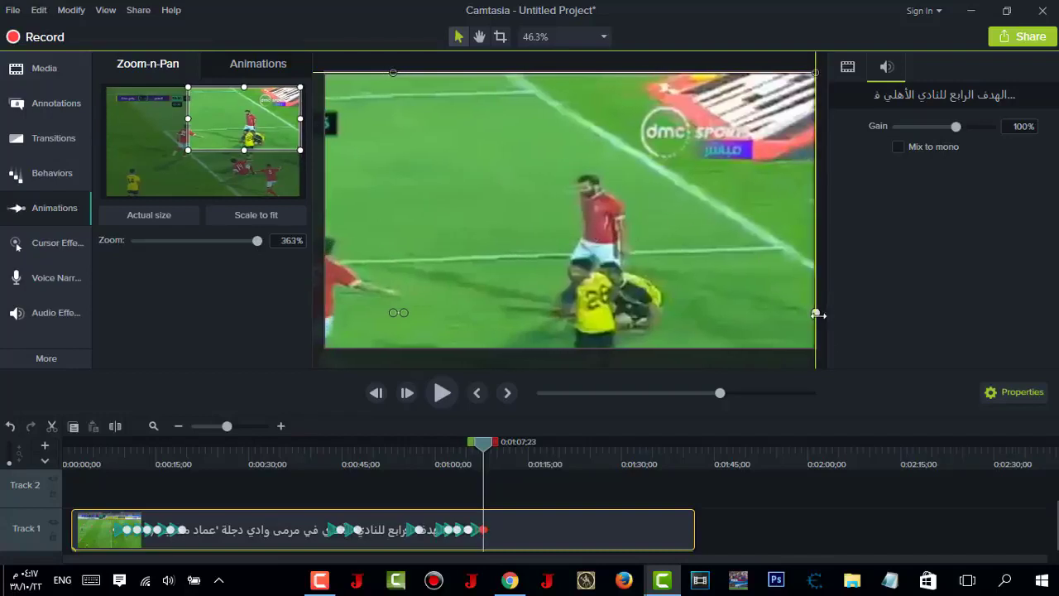
Try panning the zoom area over the scoreboard in the frame's upper-left corner, then over players 14 and 8 in its lower-right part.
left_click_drag(738, 334, 680, 122)
left_click_drag(222, 174, 154, 115)
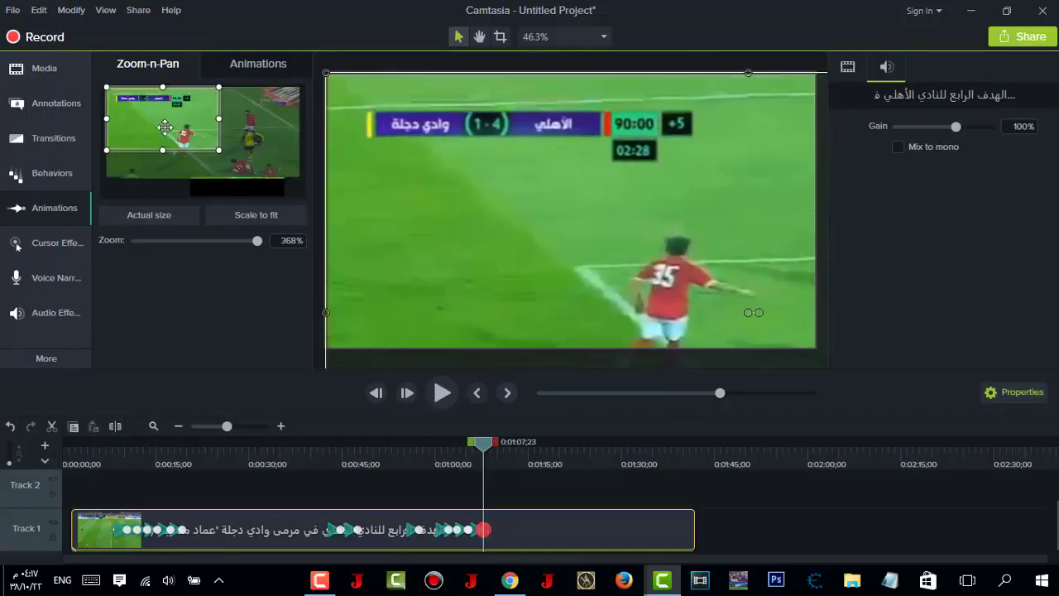
left_click_drag(690, 262, 547, 320)
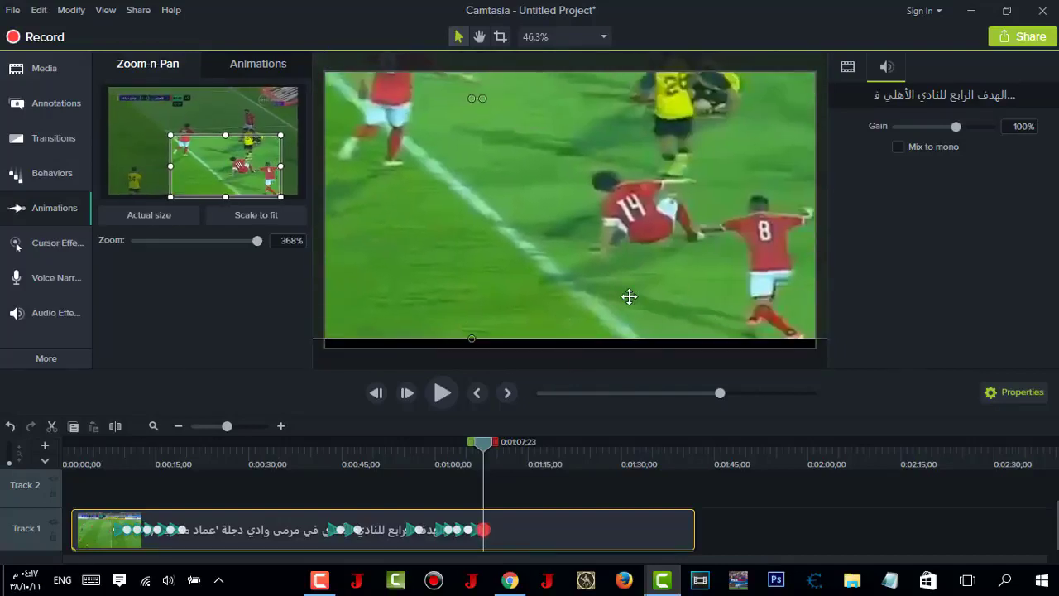
left_click(554, 43)
left_click(559, 54)
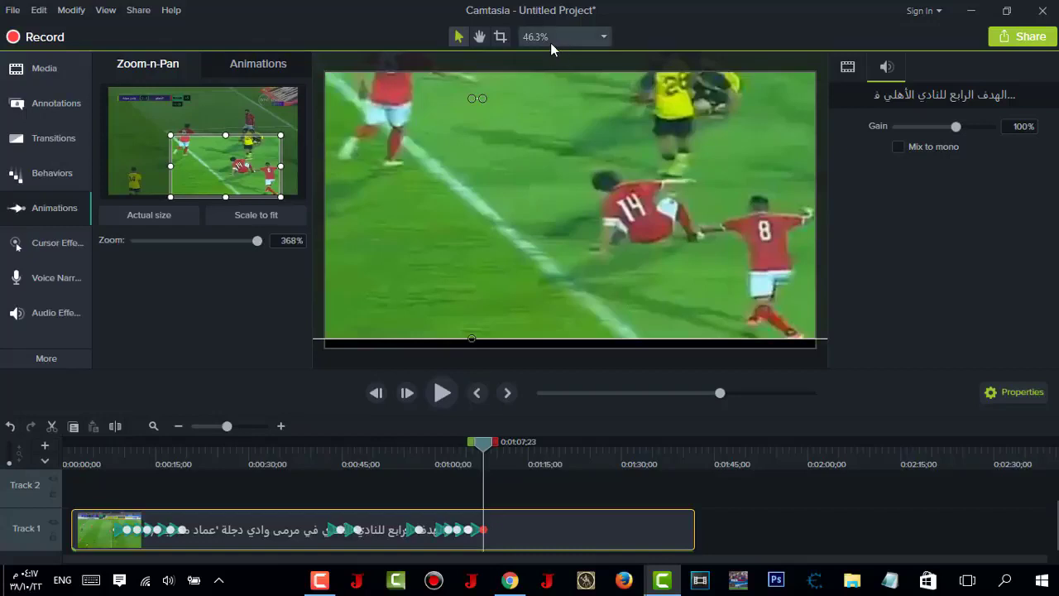
left_click(551, 41)
left_click_drag(806, 274, 590, 272)
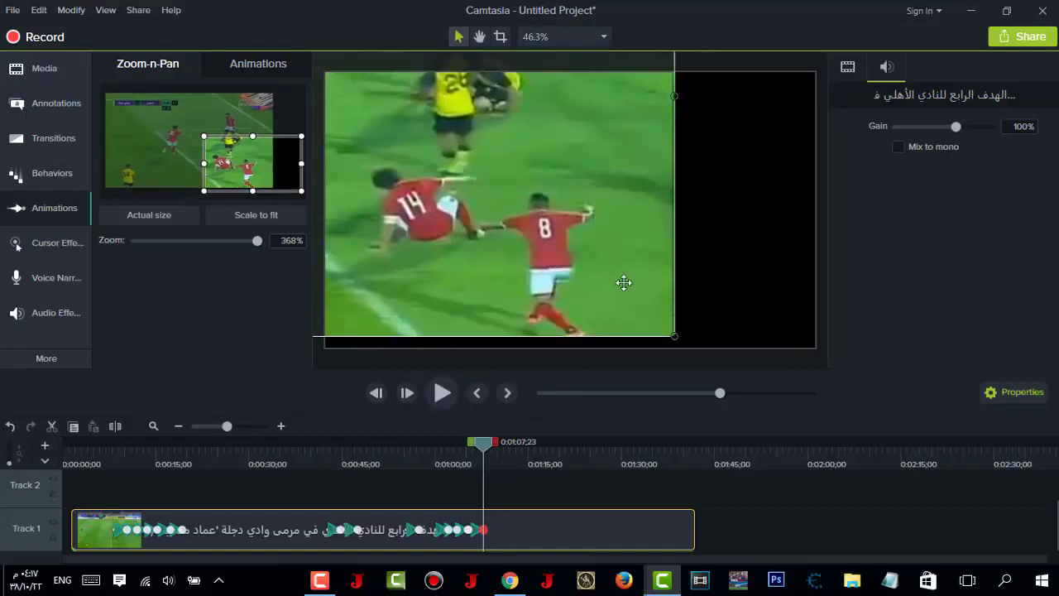
Zoom out to the whole frame at 0:01:07;23 and stretch the clip's bottom and right edges to fill the canvas.
left_click_drag(633, 310, 650, 216)
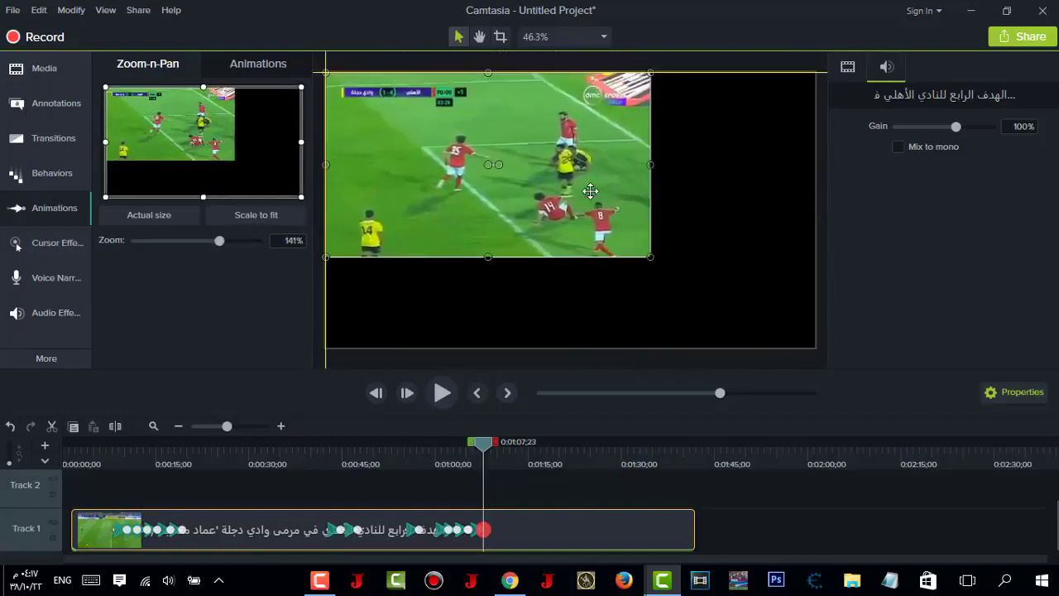
left_click_drag(486, 257, 489, 349)
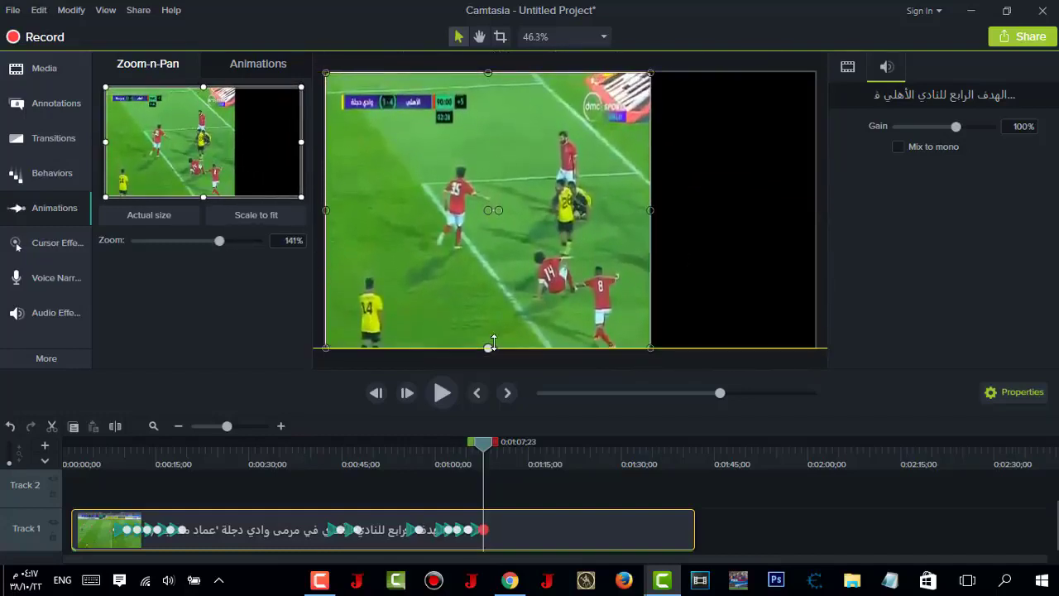
left_click_drag(654, 211, 824, 261)
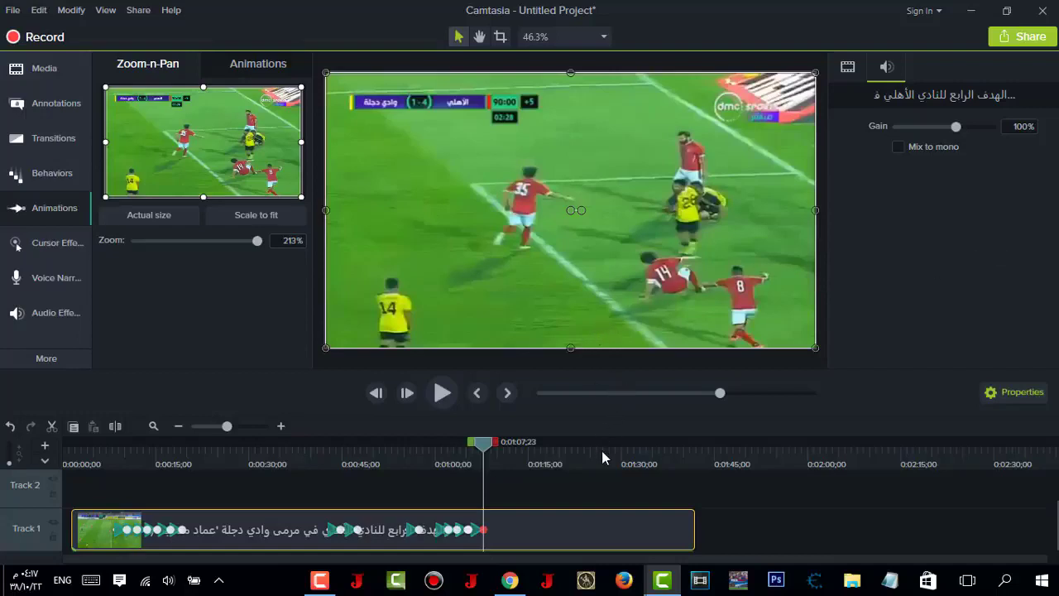
Split the clip at 0:01:10;08 and delete the part after the cut.
left_click(492, 456)
left_click(499, 456)
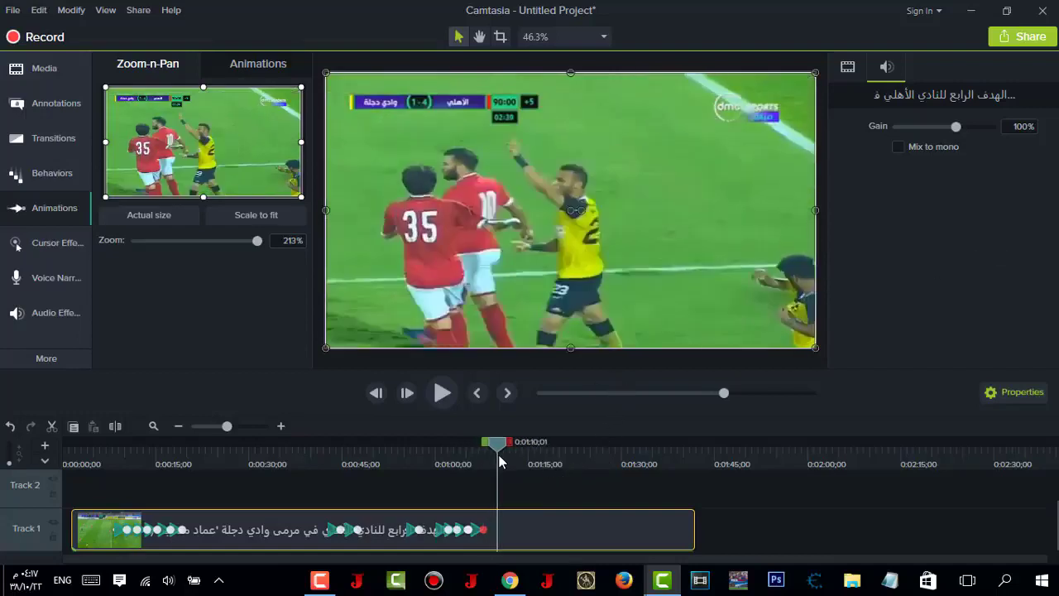
left_click(519, 543)
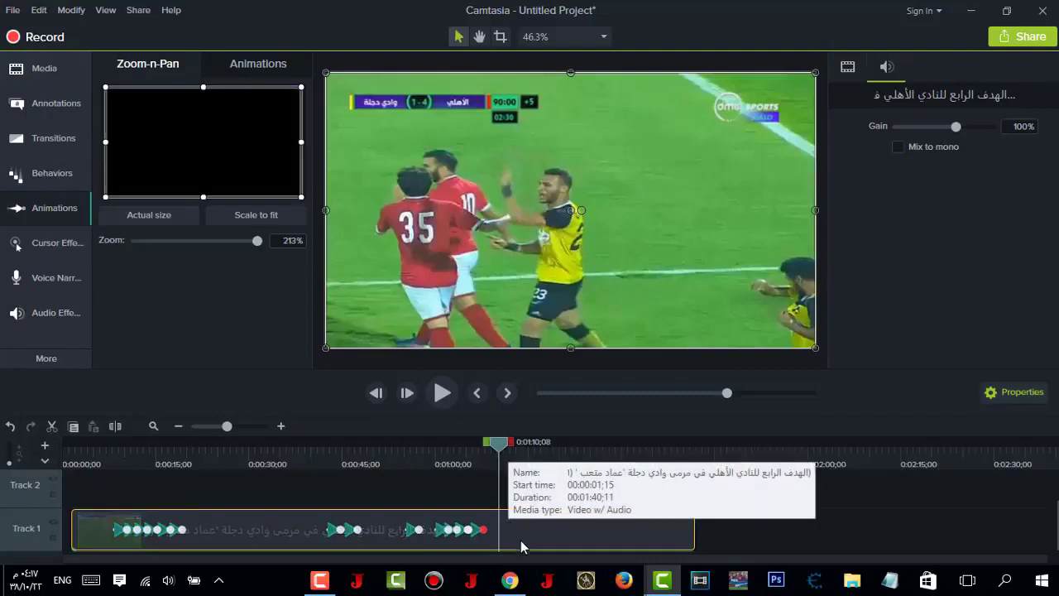
left_click(526, 528)
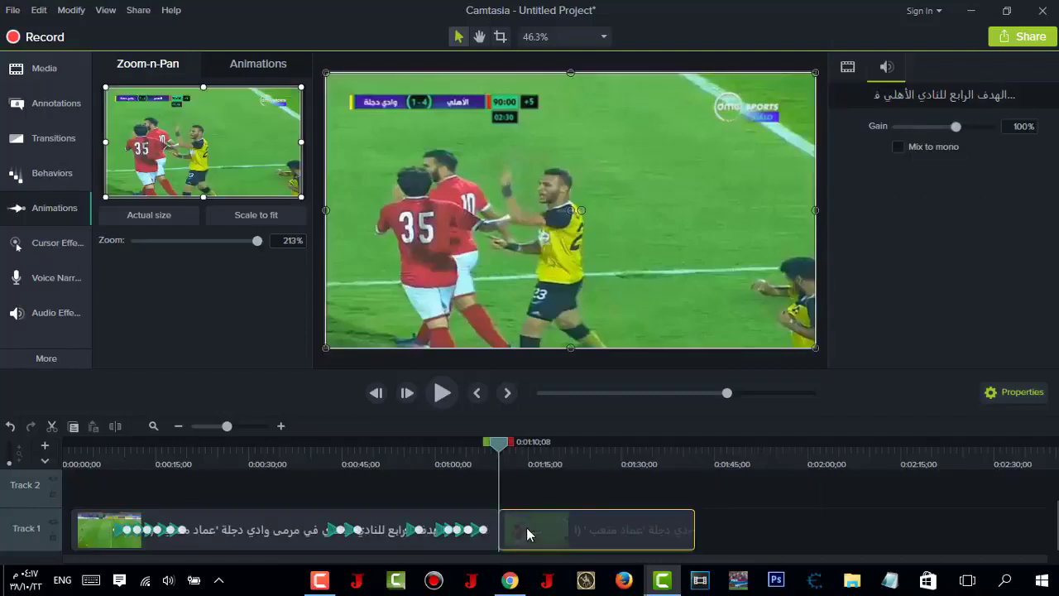
key("Delete")
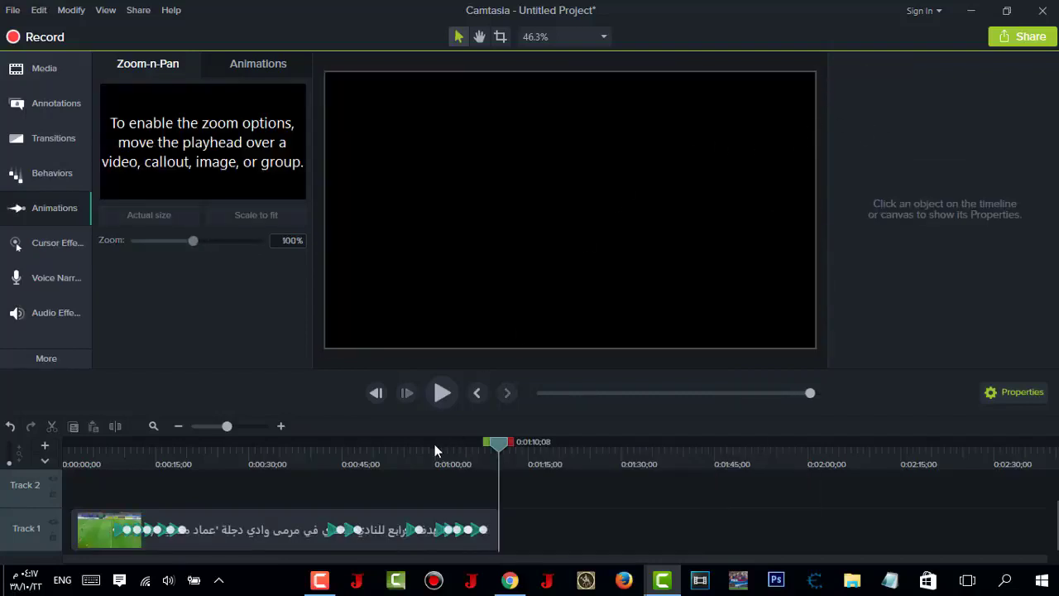
Play the trimmed clip from its start at 0:00:01;15 to review all the zoom animations.
left_click(90, 540)
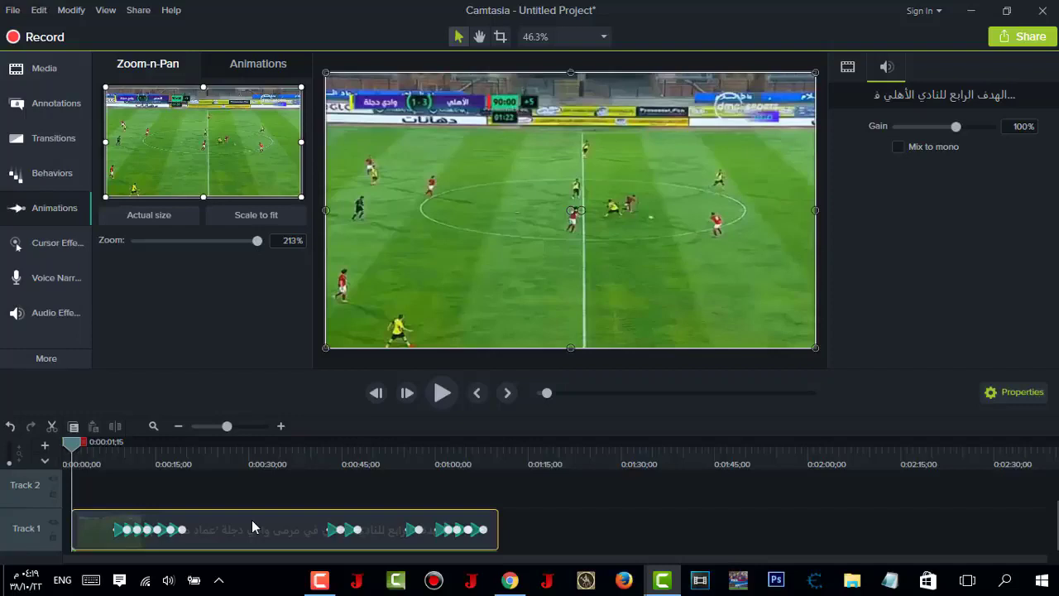
left_click(447, 397)
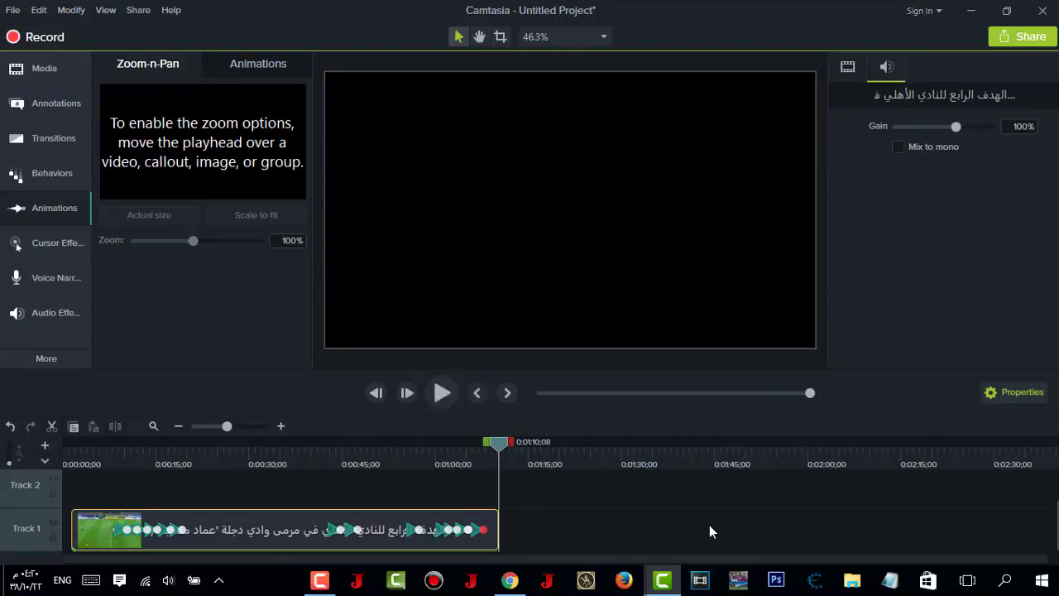
Switch to Chrome and look over the home page of the MR BoomTech YouTube channel.
left_click(509, 580)
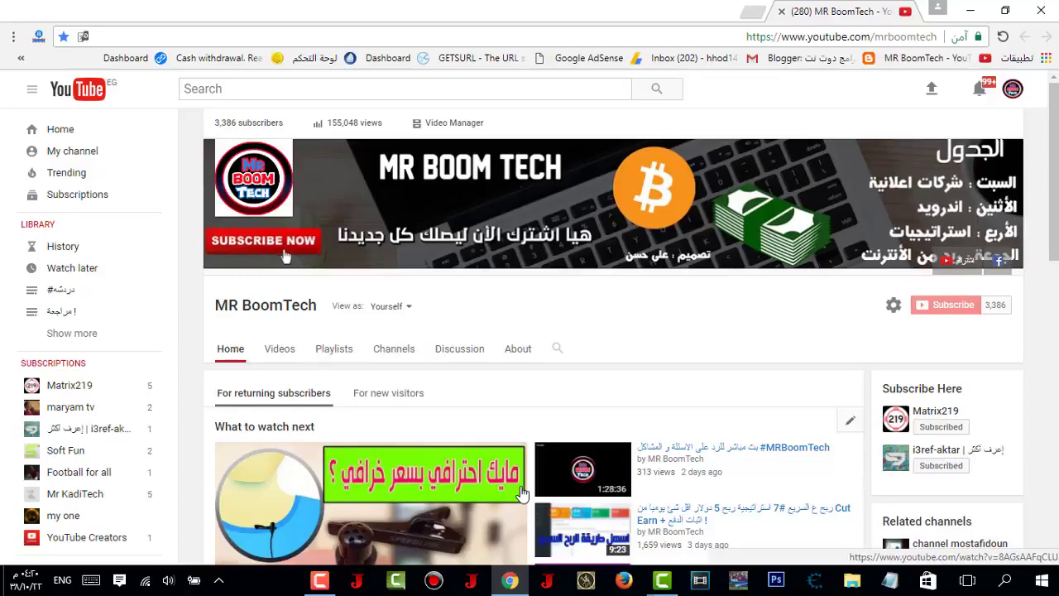
scroll(521, 493, "down", 2)
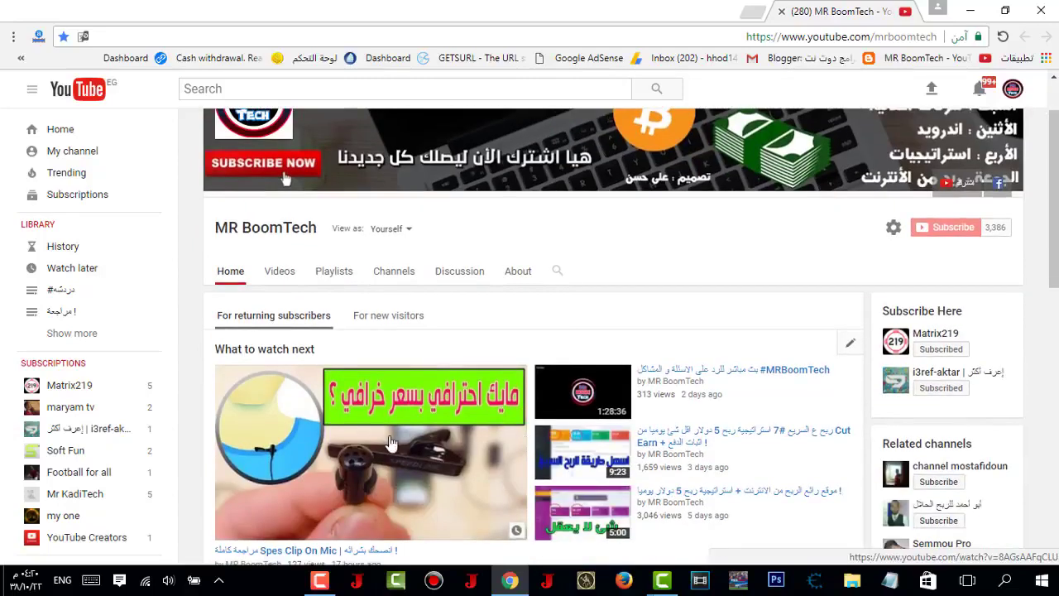